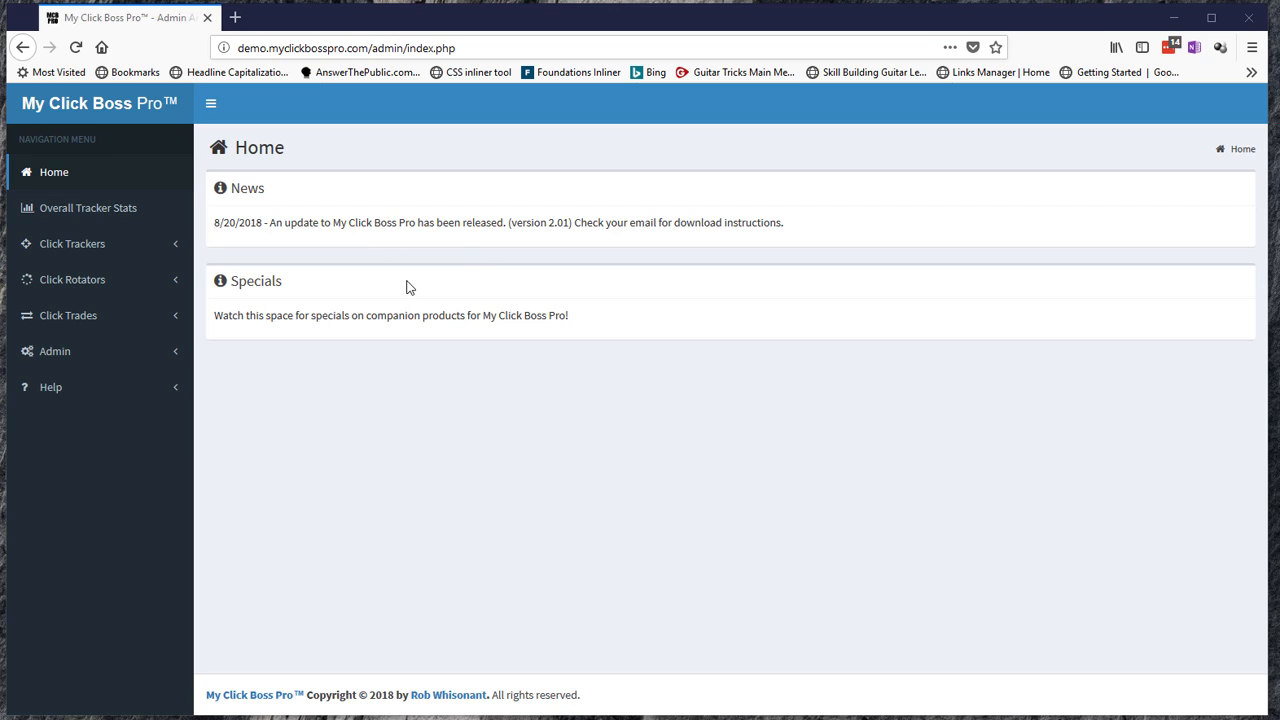
Start a new click rotator with the description Search Engines and leave its category blank.
left_click(63, 285)
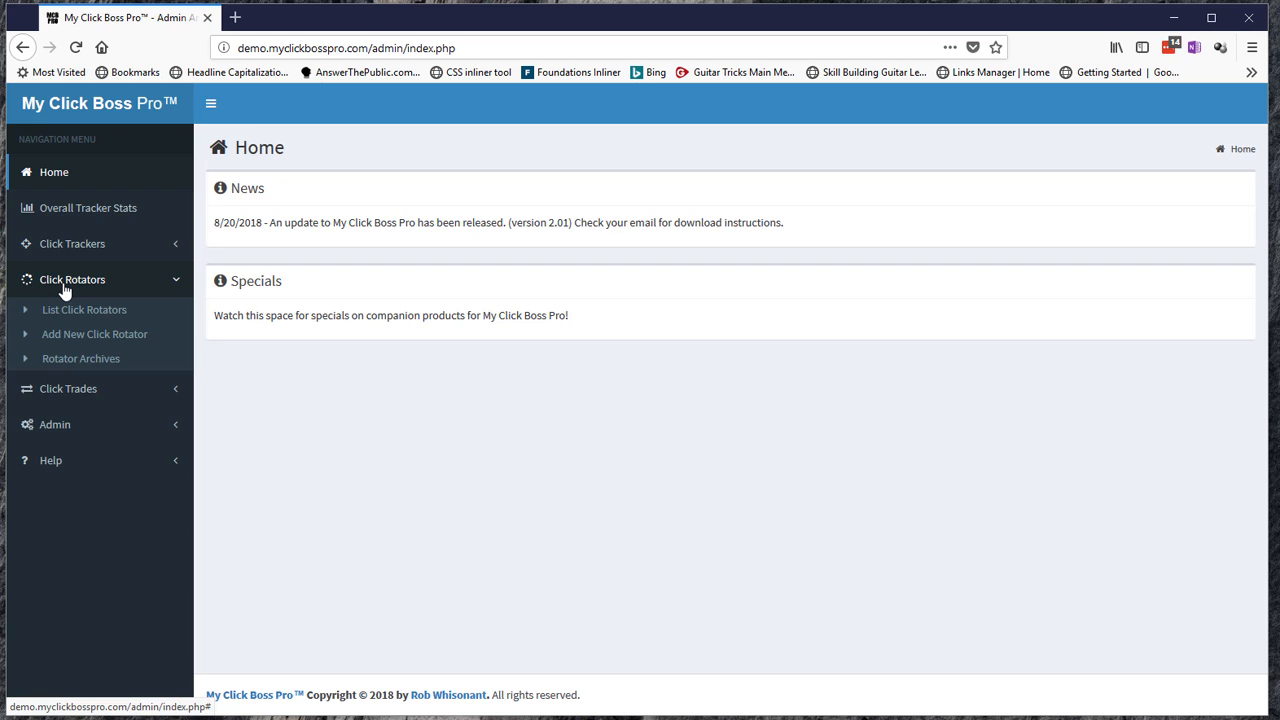
left_click(85, 343)
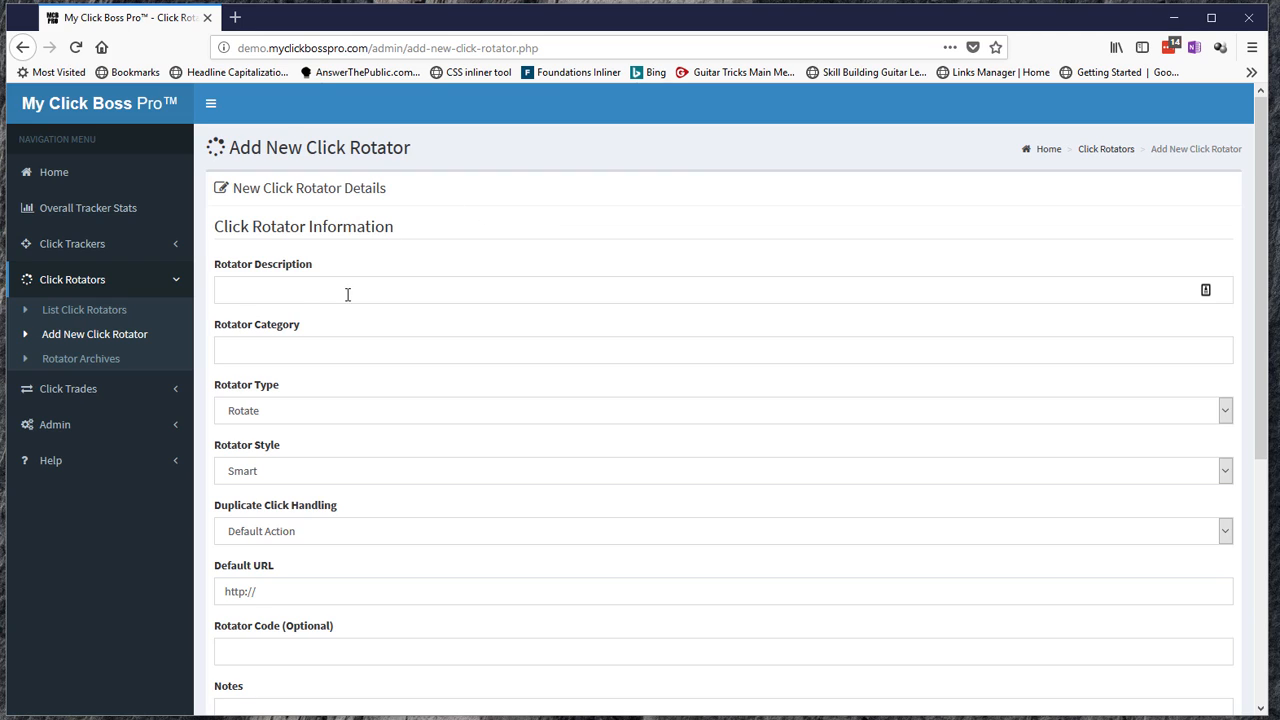
left_click(289, 291)
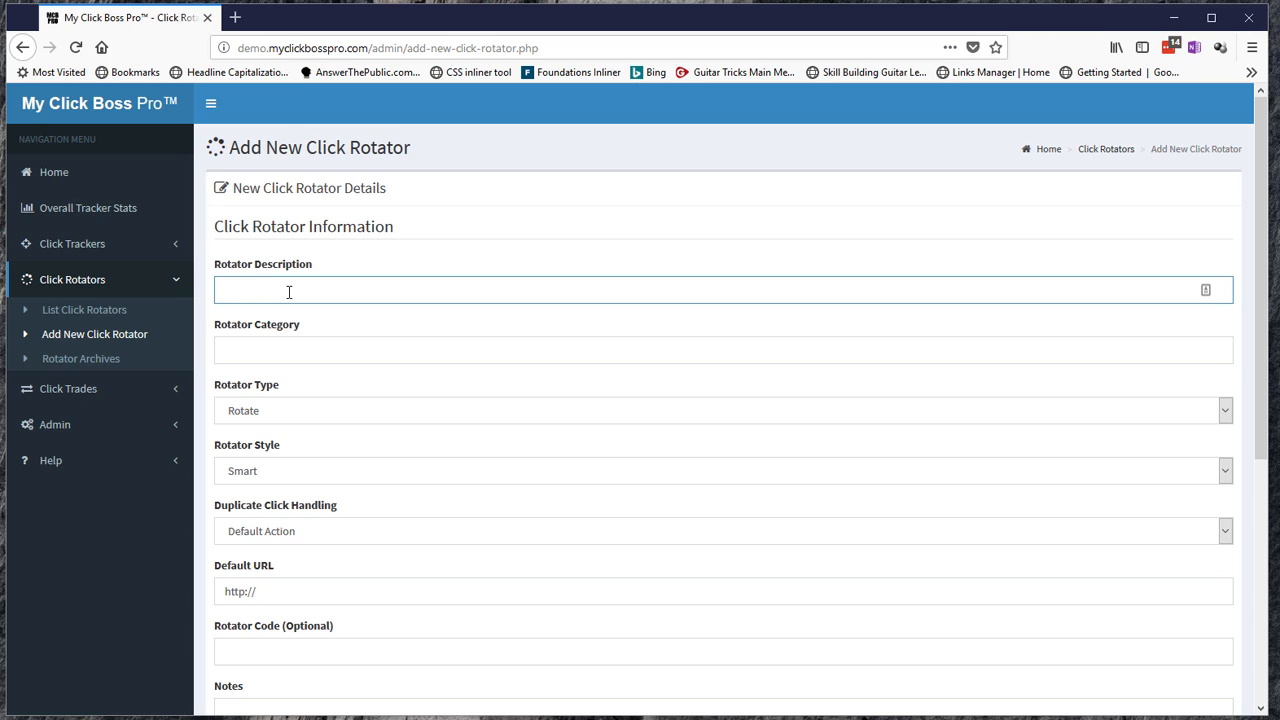
type("Search Engines")
left_click(243, 355)
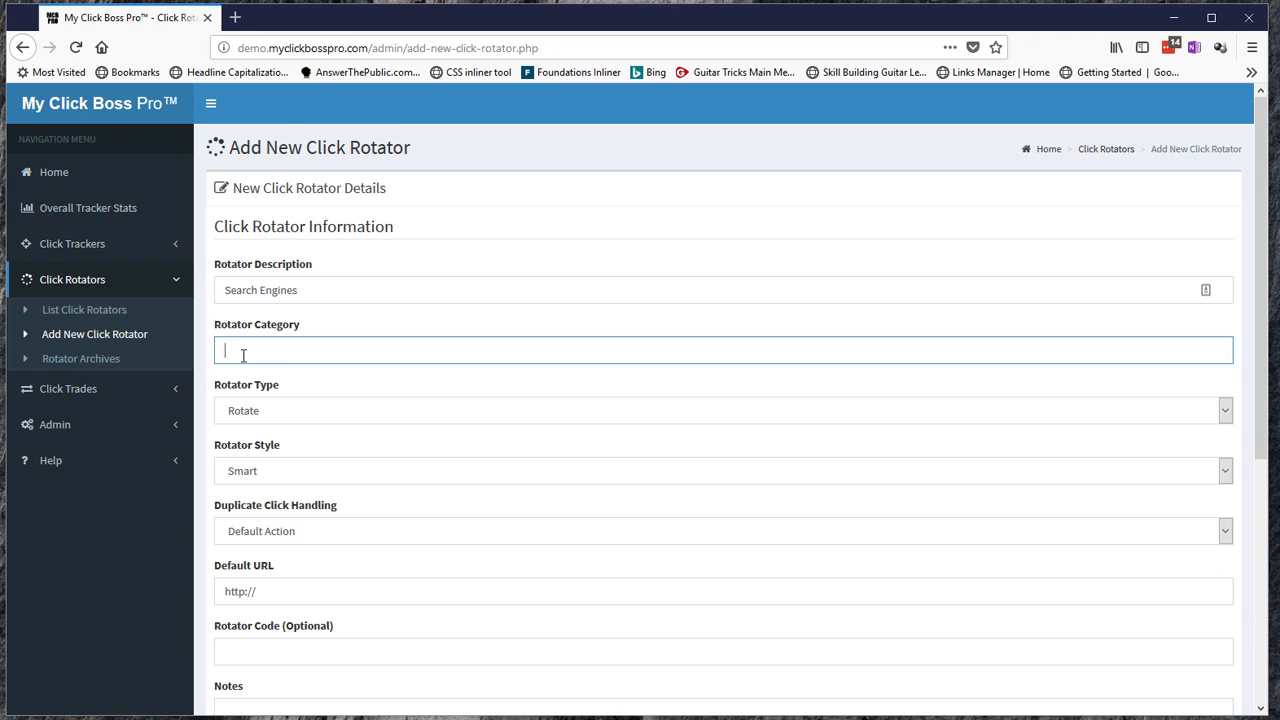
Set the rotator type to Rotate and style to Smart, keeping Default Action for duplicate click handling.
left_click(310, 410)
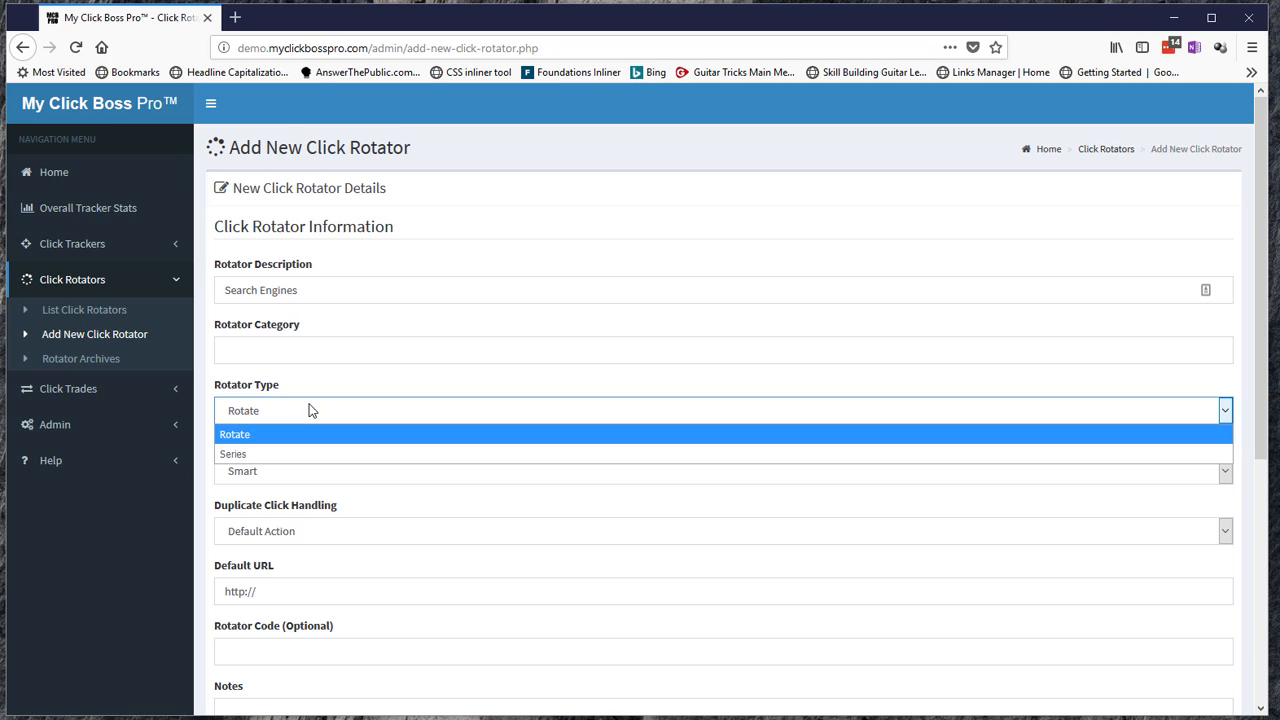
left_click(288, 434)
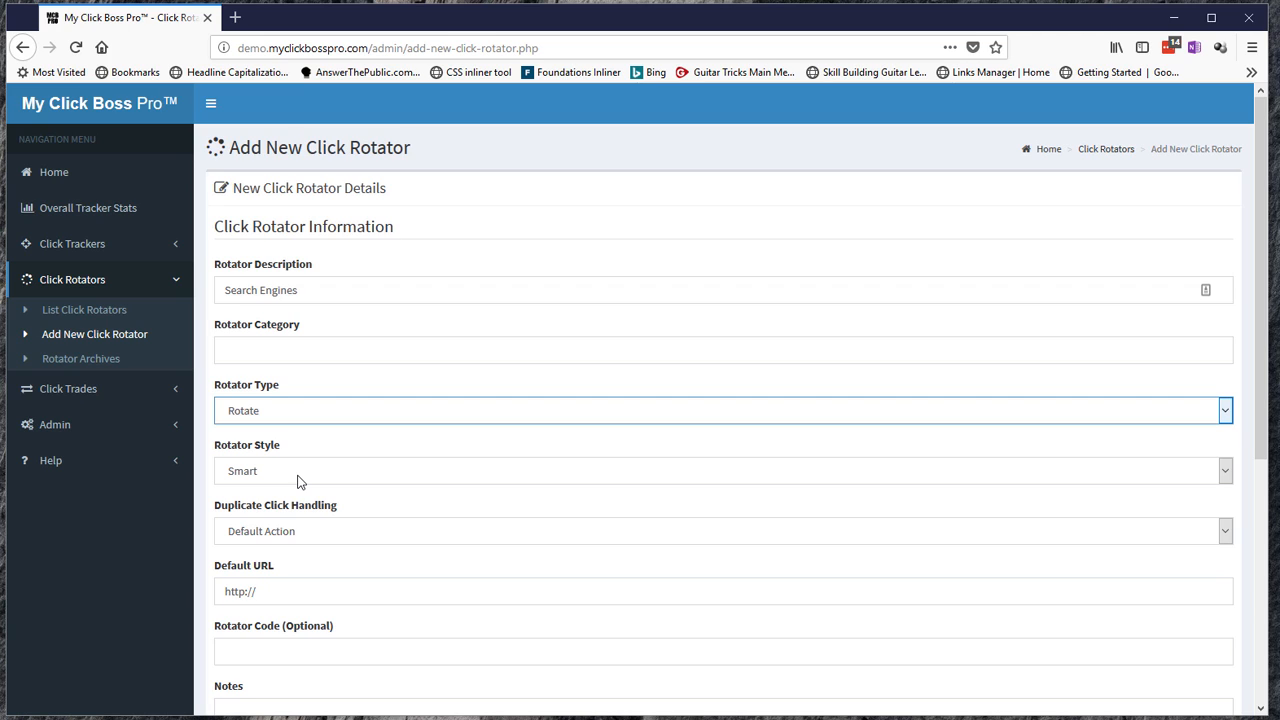
left_click(297, 480)
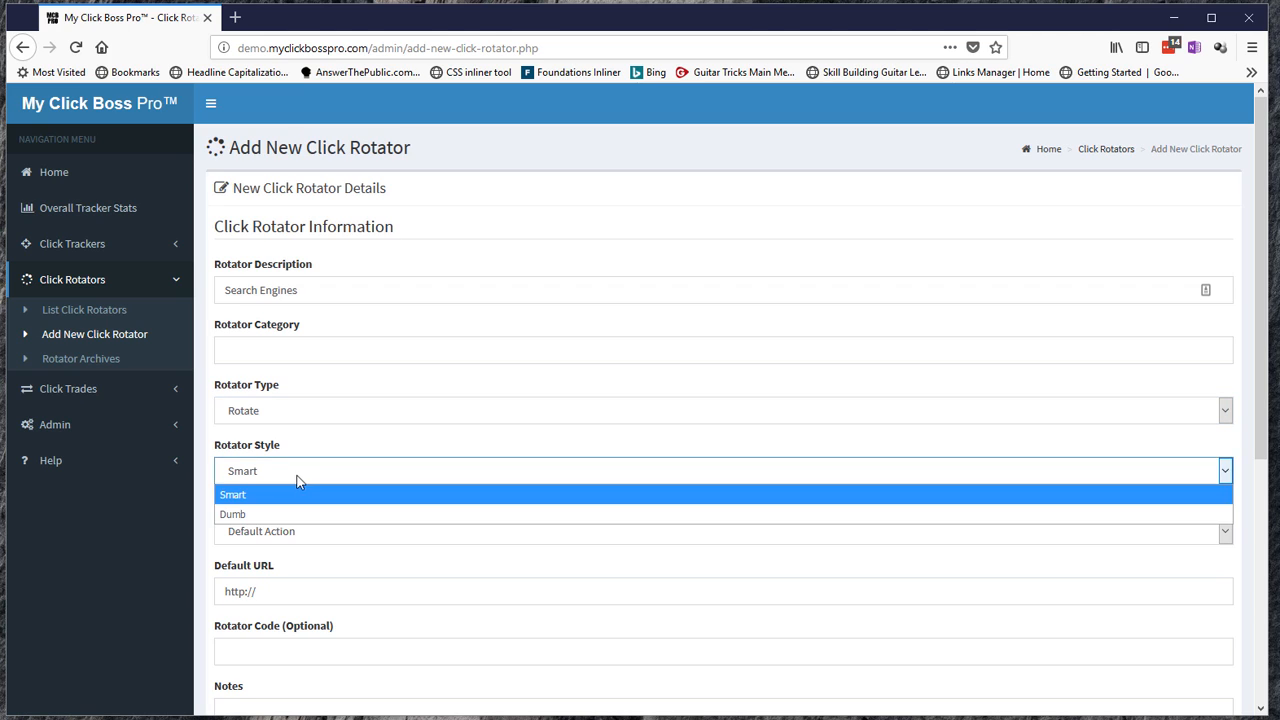
left_click(420, 497)
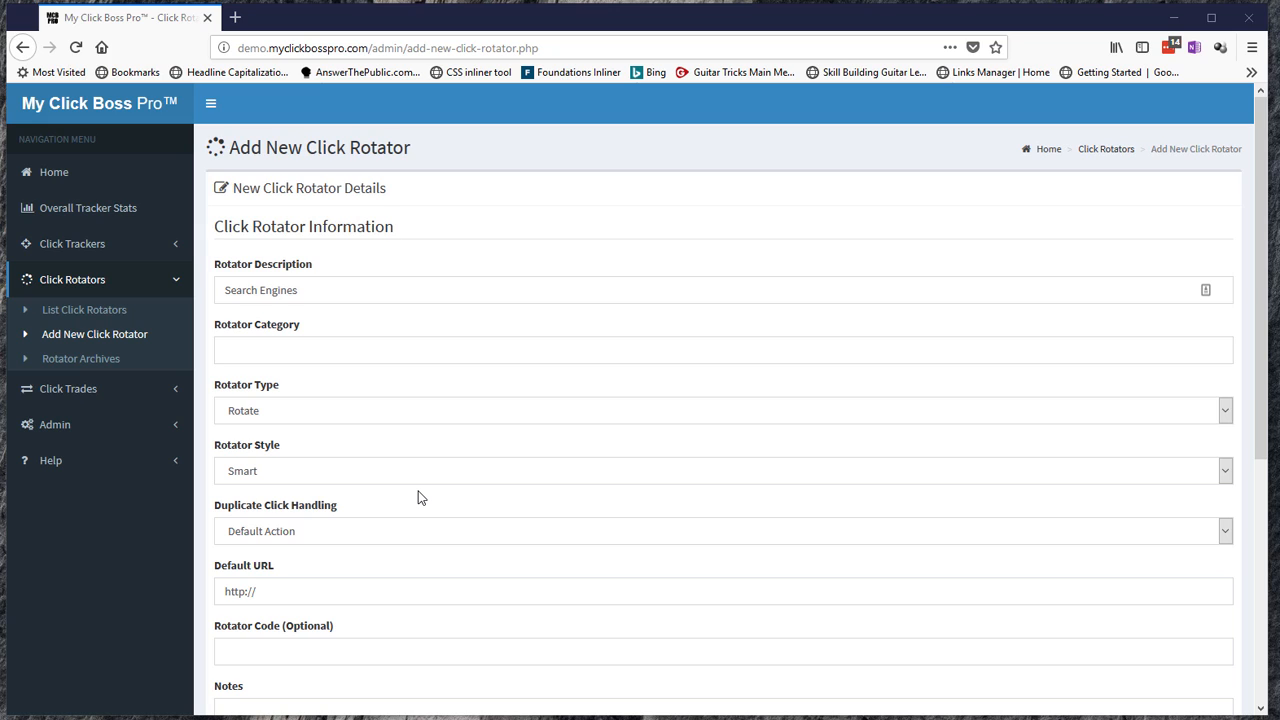
left_click(355, 530)
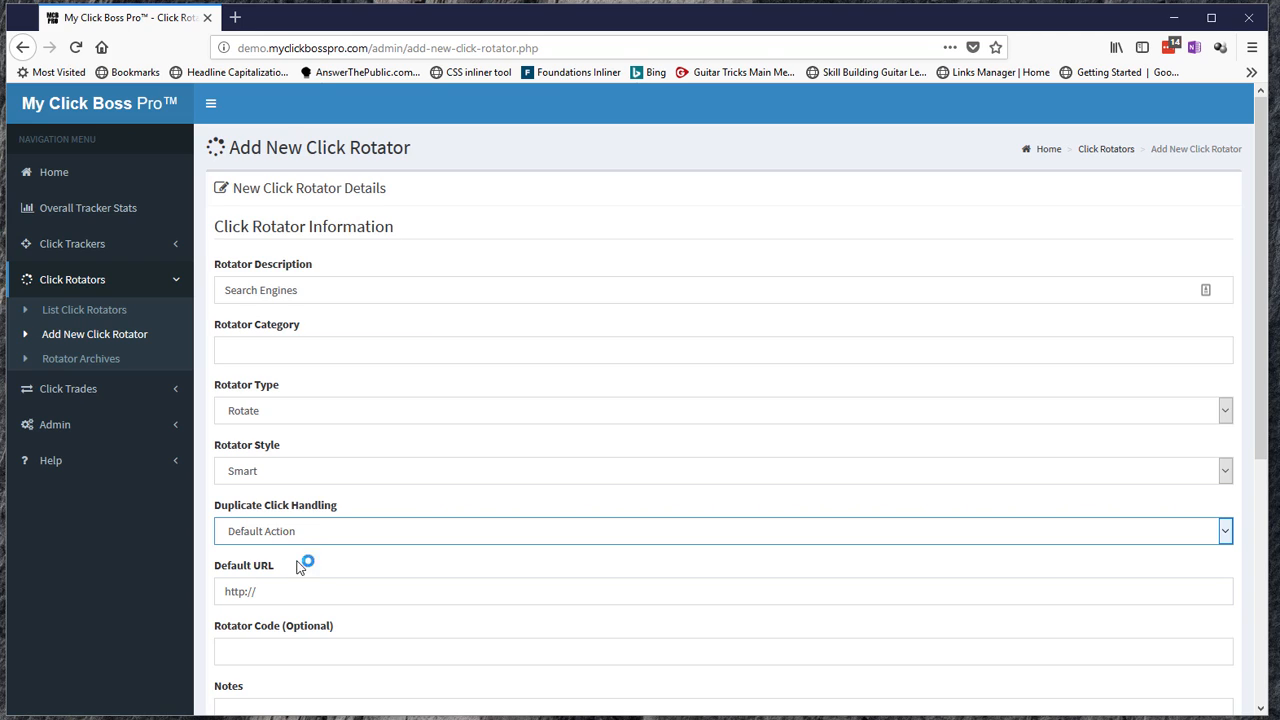
left_click(280, 592)
type("myclick")
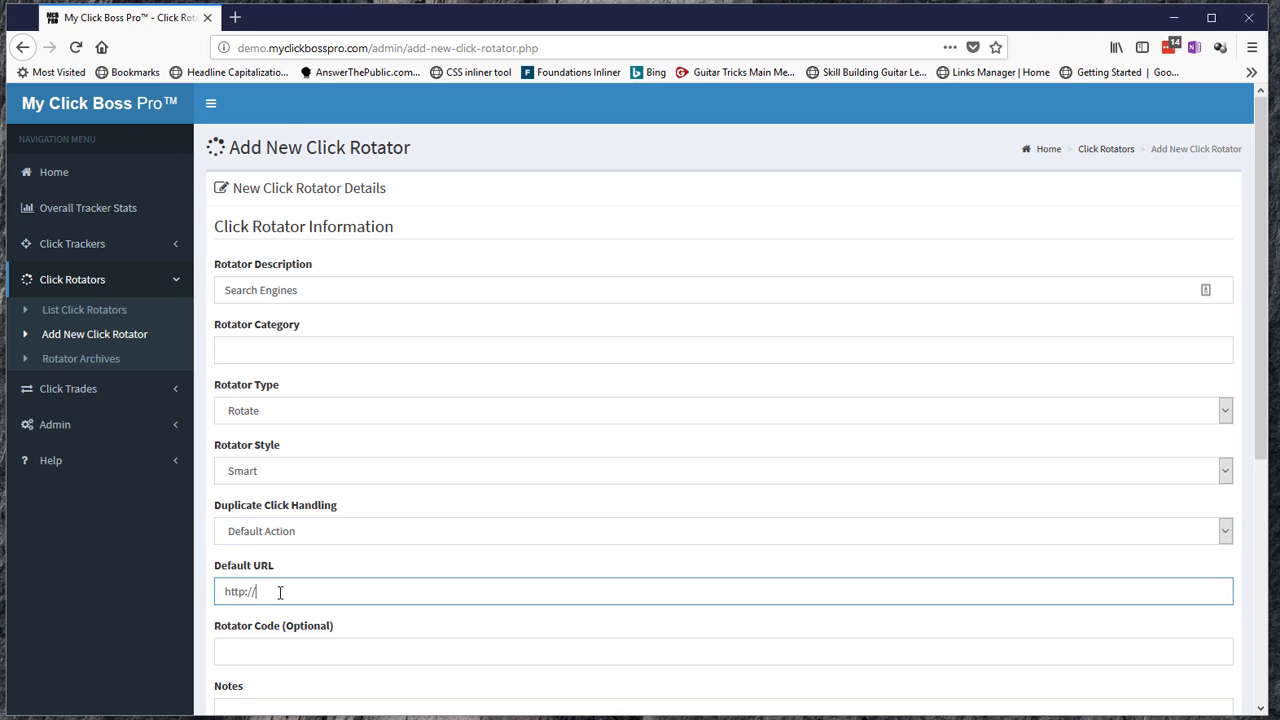
type("bosspro.com/")
scroll(320, 594, "down", 2)
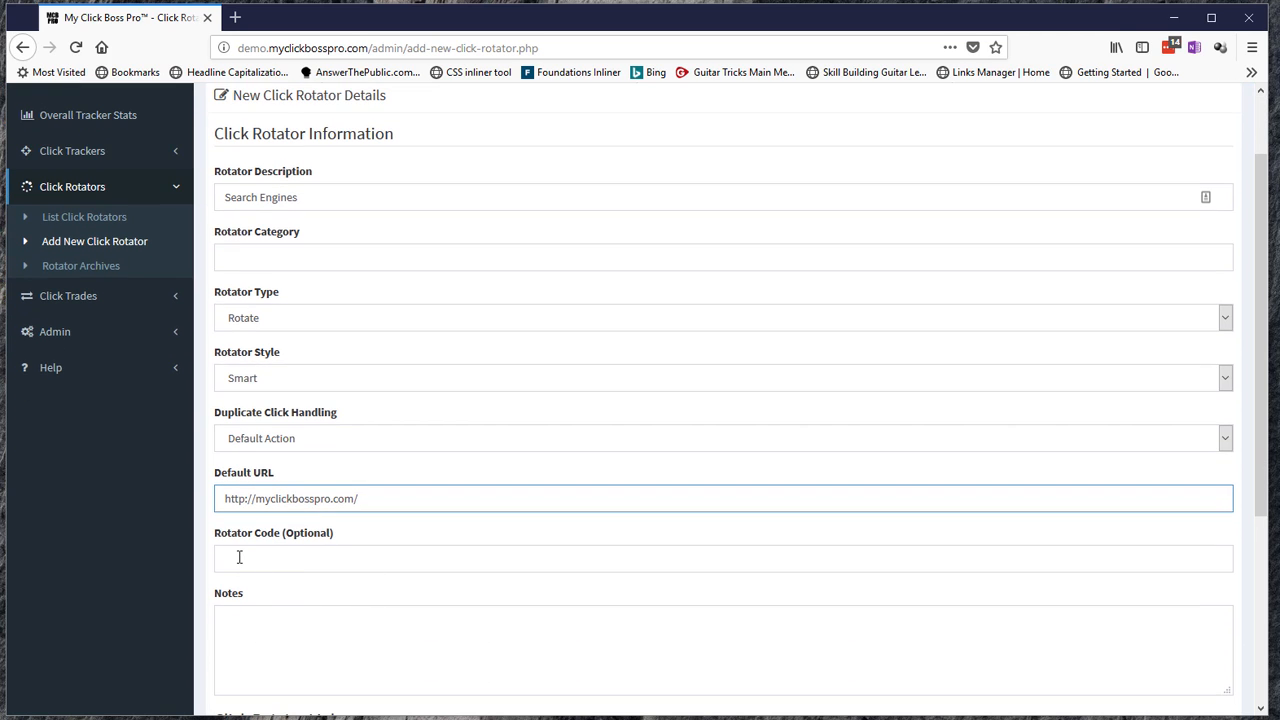
left_click(239, 557)
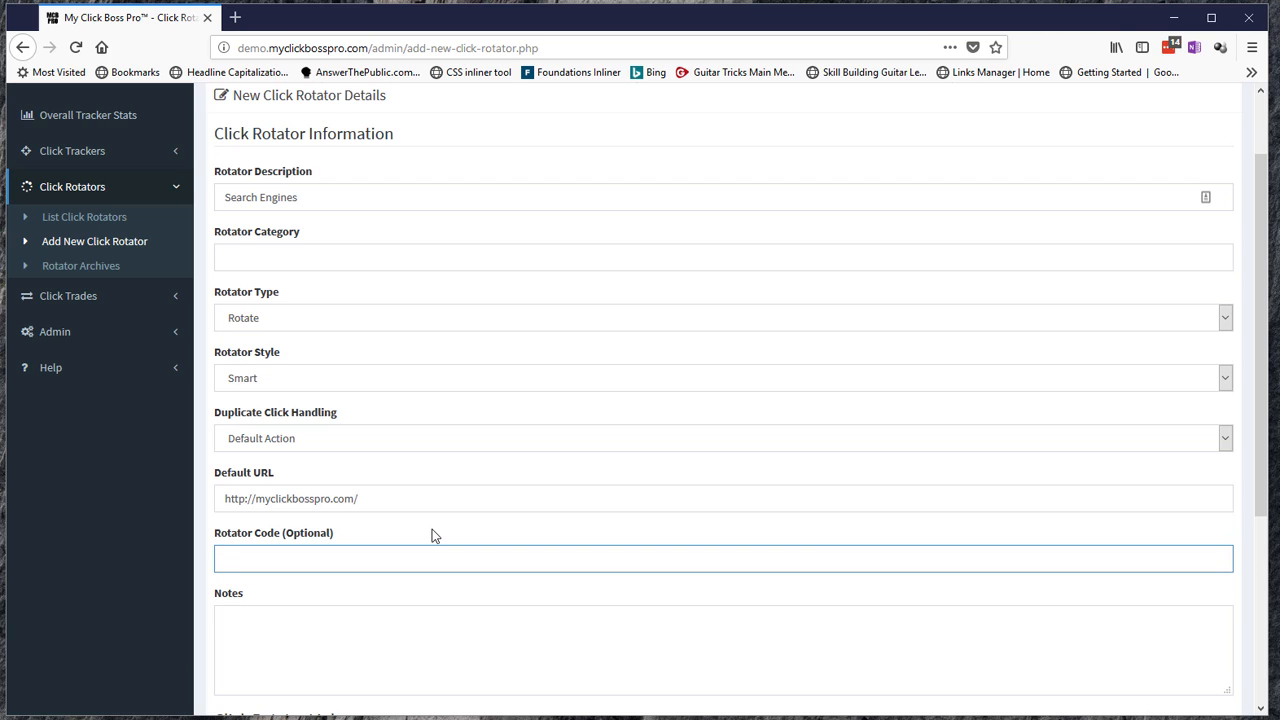
scroll(300, 550, "down", 3)
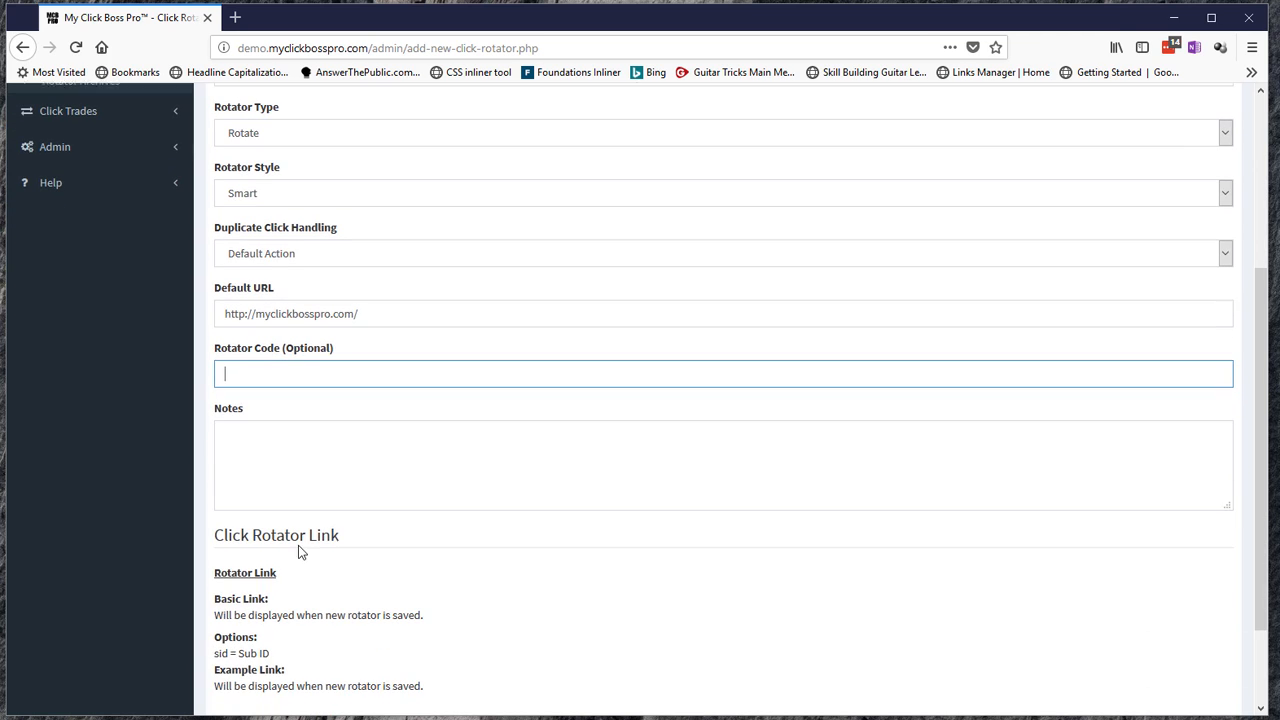
left_click(284, 443)
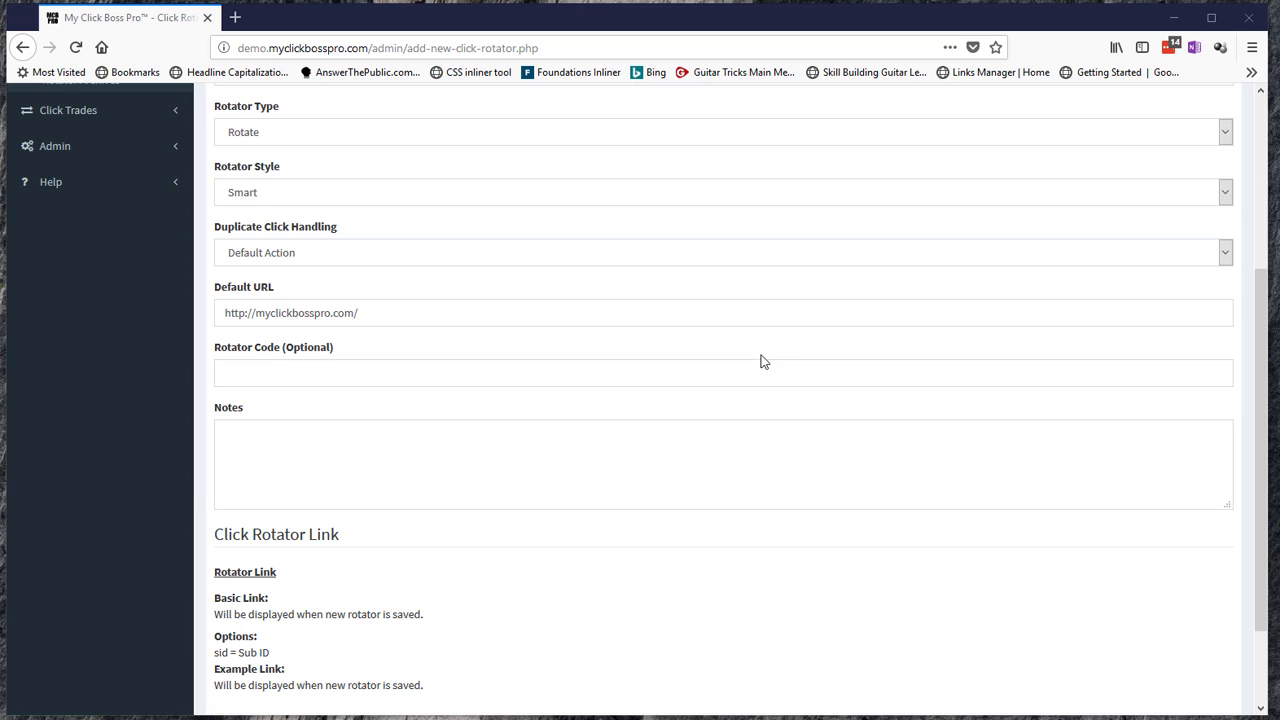
Save the new click rotator and highlight its basic rotator link.
scroll(772, 453, "down", 3)
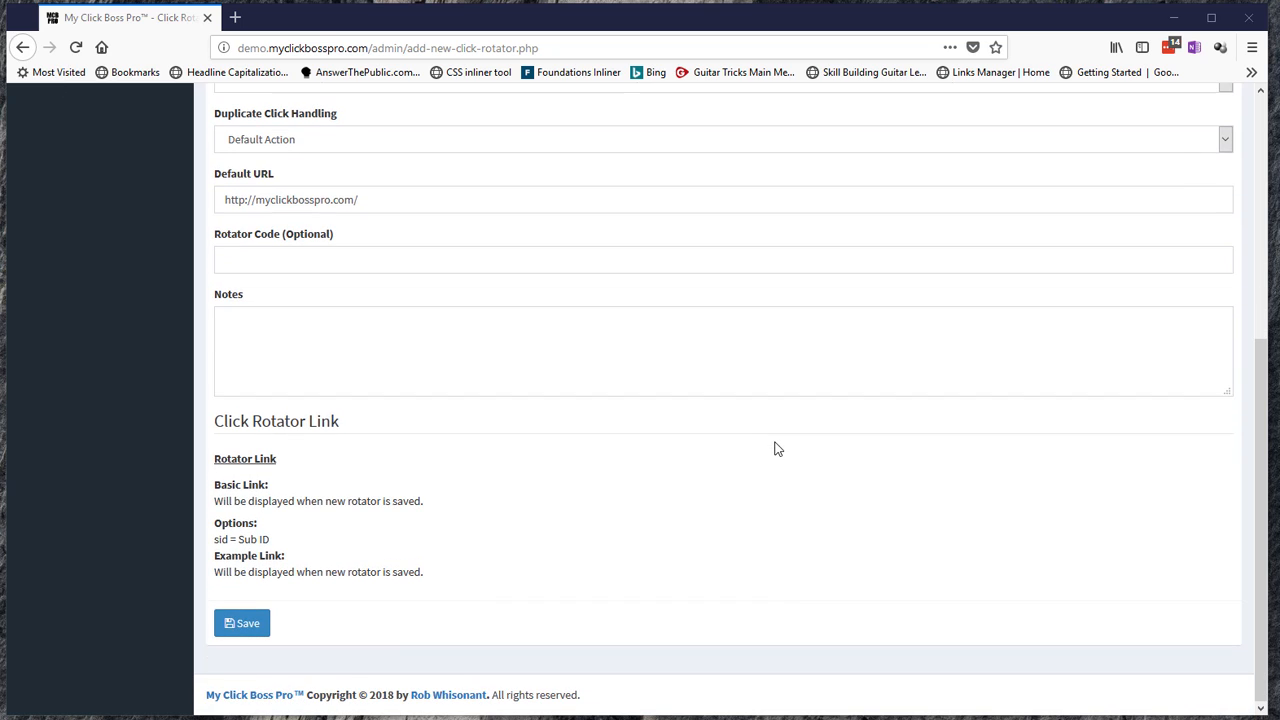
left_click(242, 623)
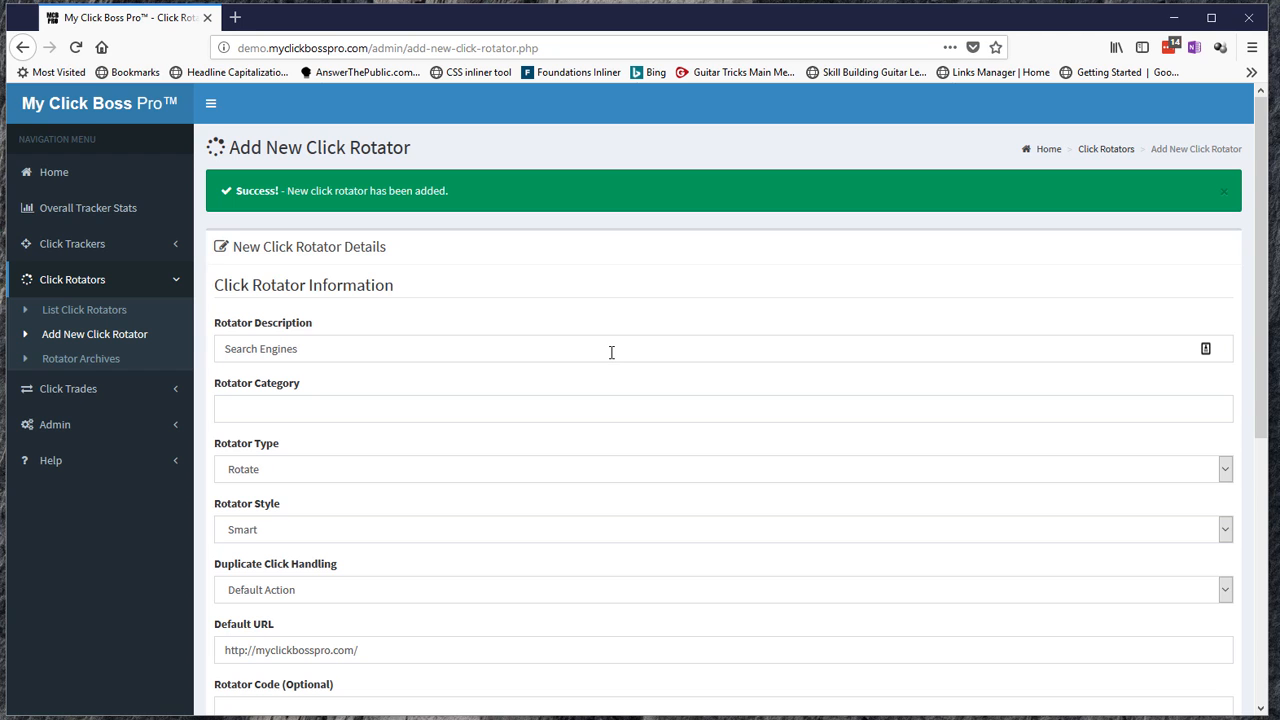
scroll(611, 352, "down", 5)
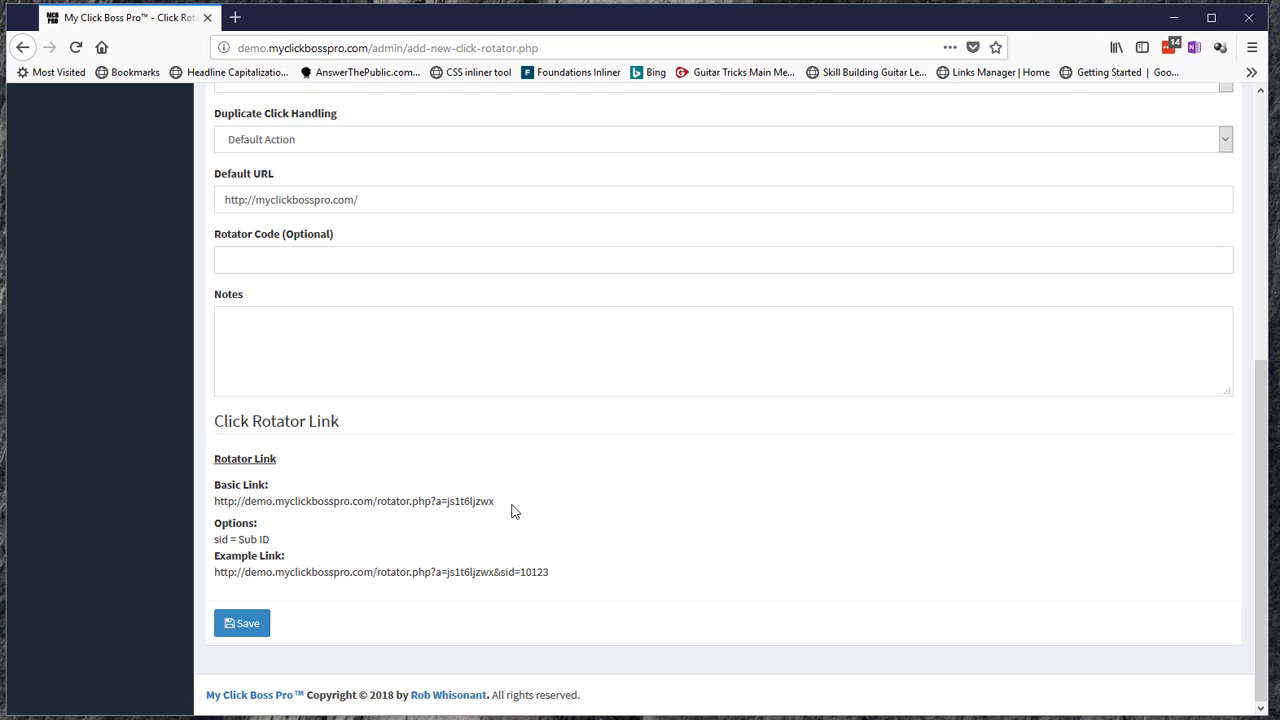
left_click_drag(508, 508, 218, 517)
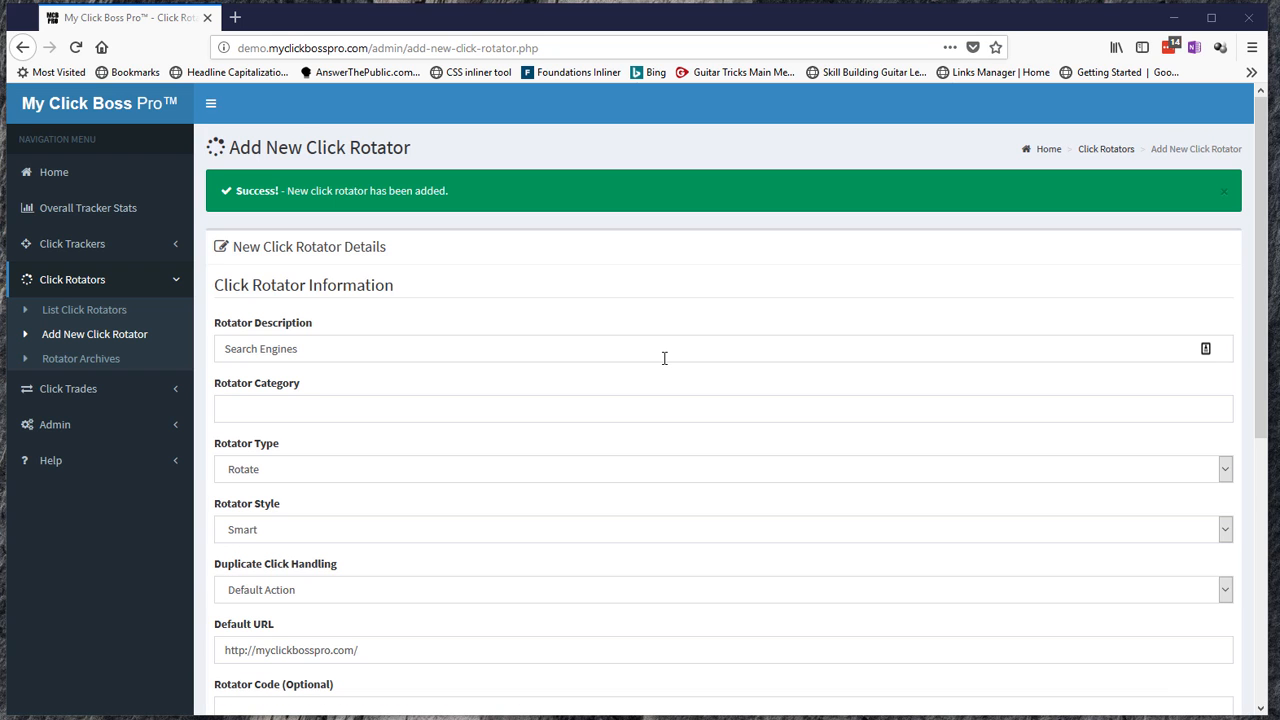
Open the Search Engines rotator for editing from the rotator list and go to its Add New Click Rotator Link form.
left_click(87, 312)
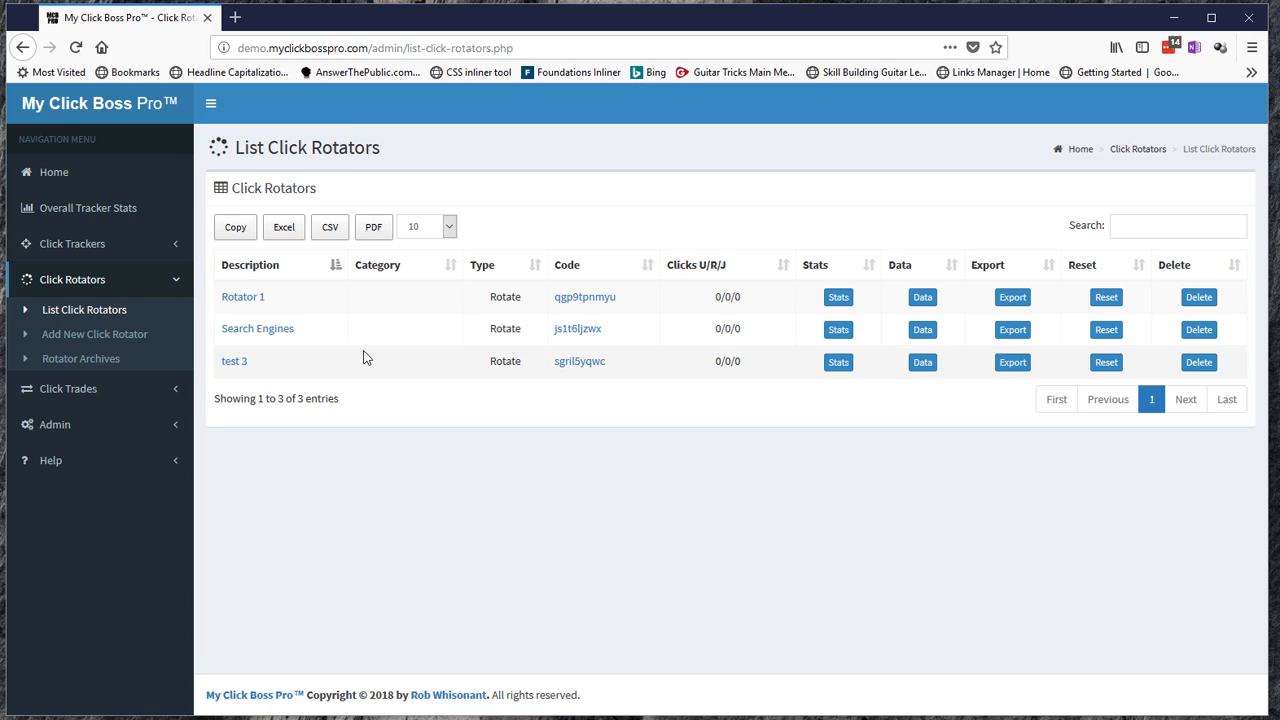
left_click(262, 330)
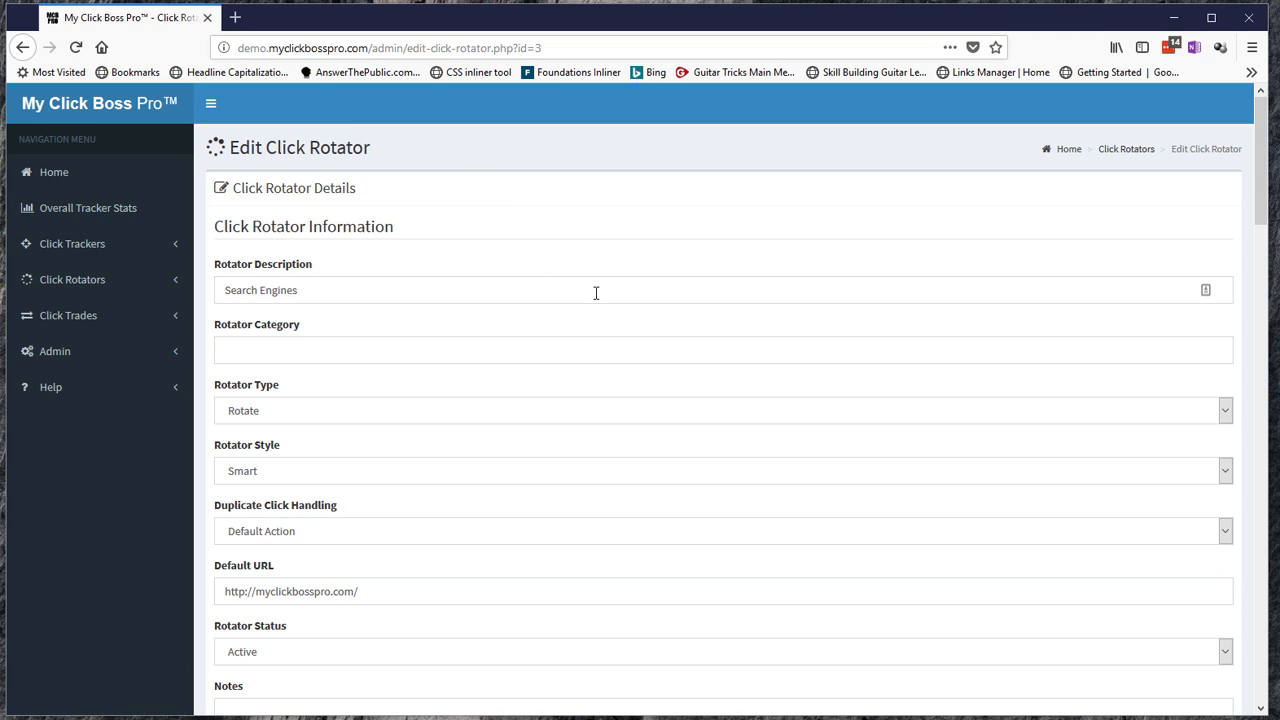
scroll(628, 322, "down", 10)
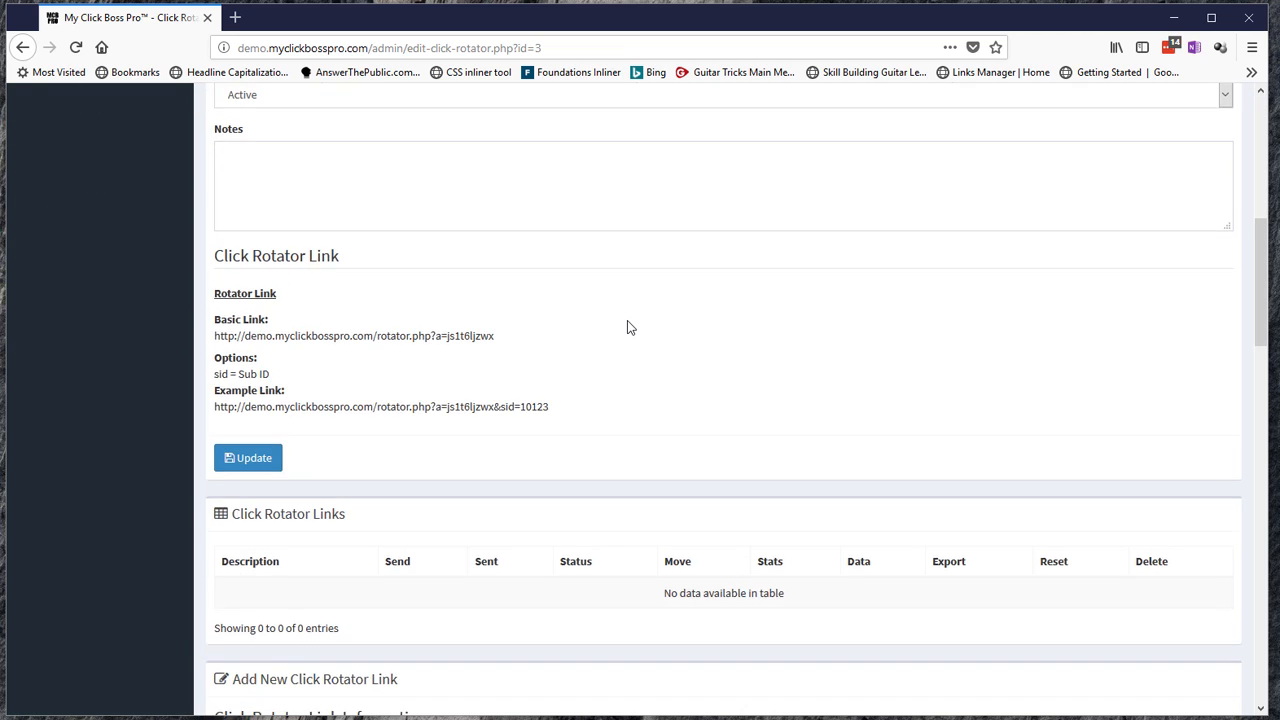
scroll(627, 328, "down", 1)
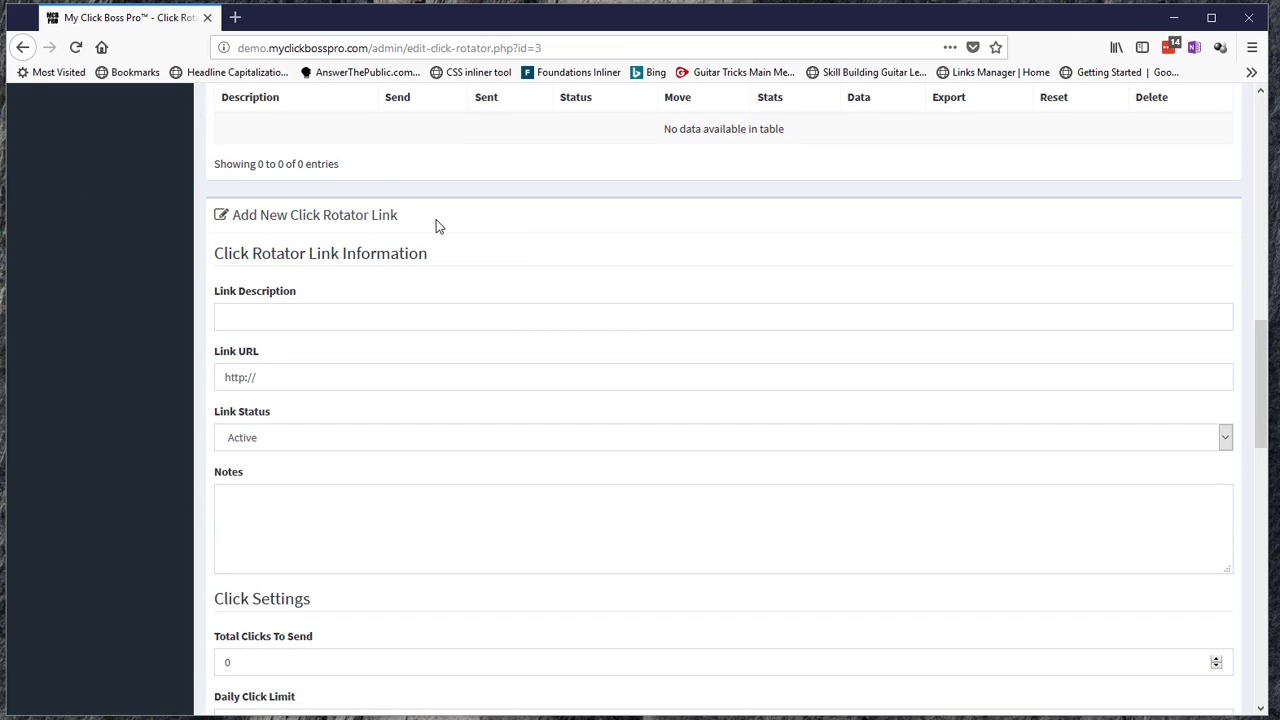
left_click_drag(437, 222, 242, 223)
left_click(503, 228)
scroll(503, 228, "down", 1)
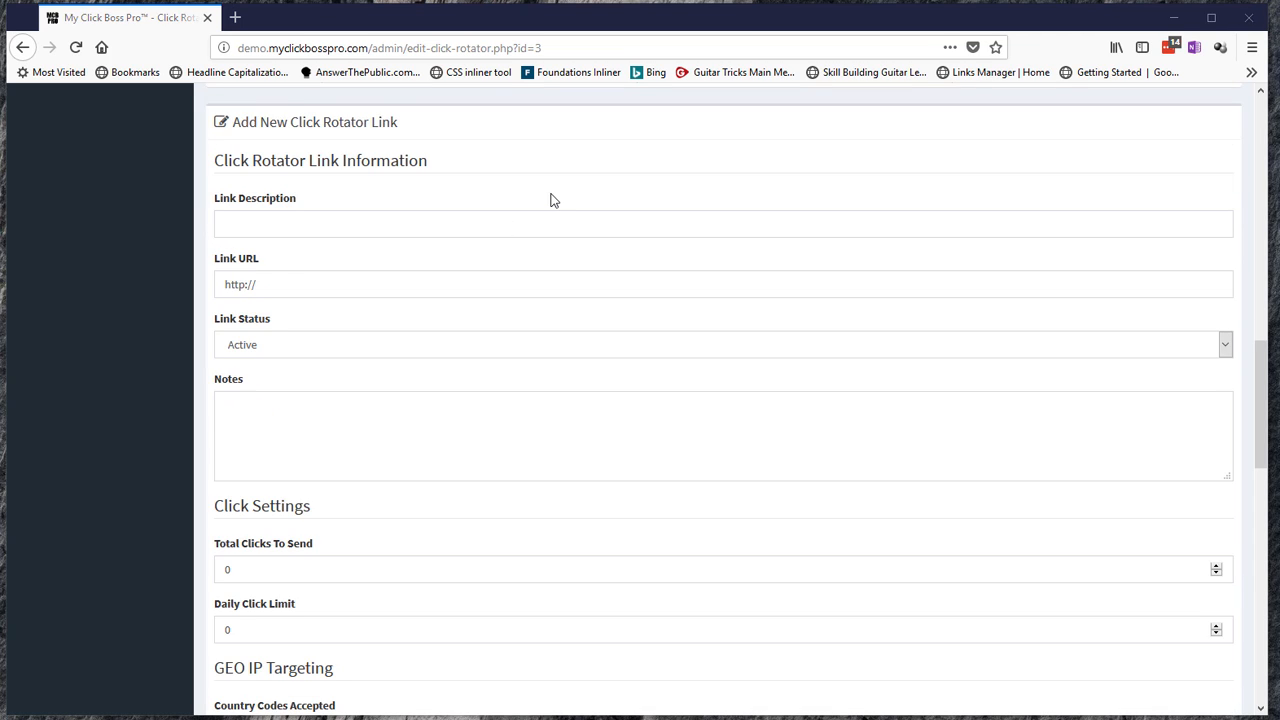
left_click(318, 224)
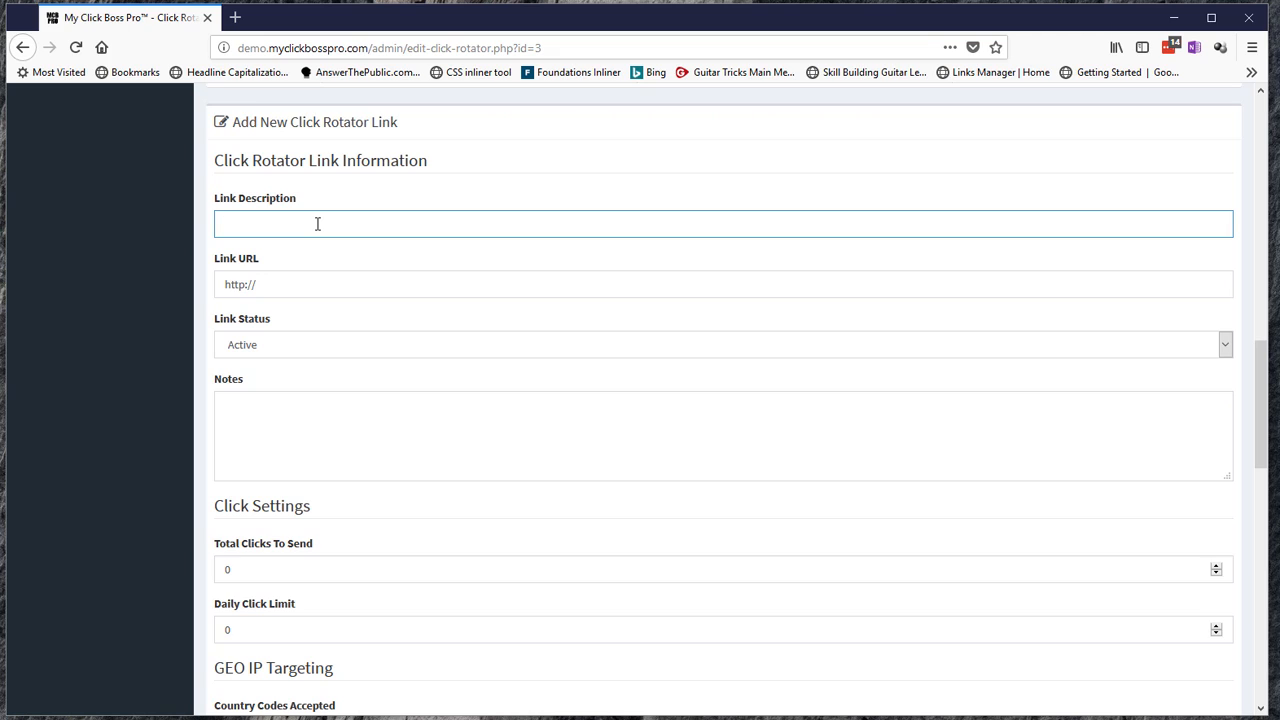
type("Google")
left_click(311, 286)
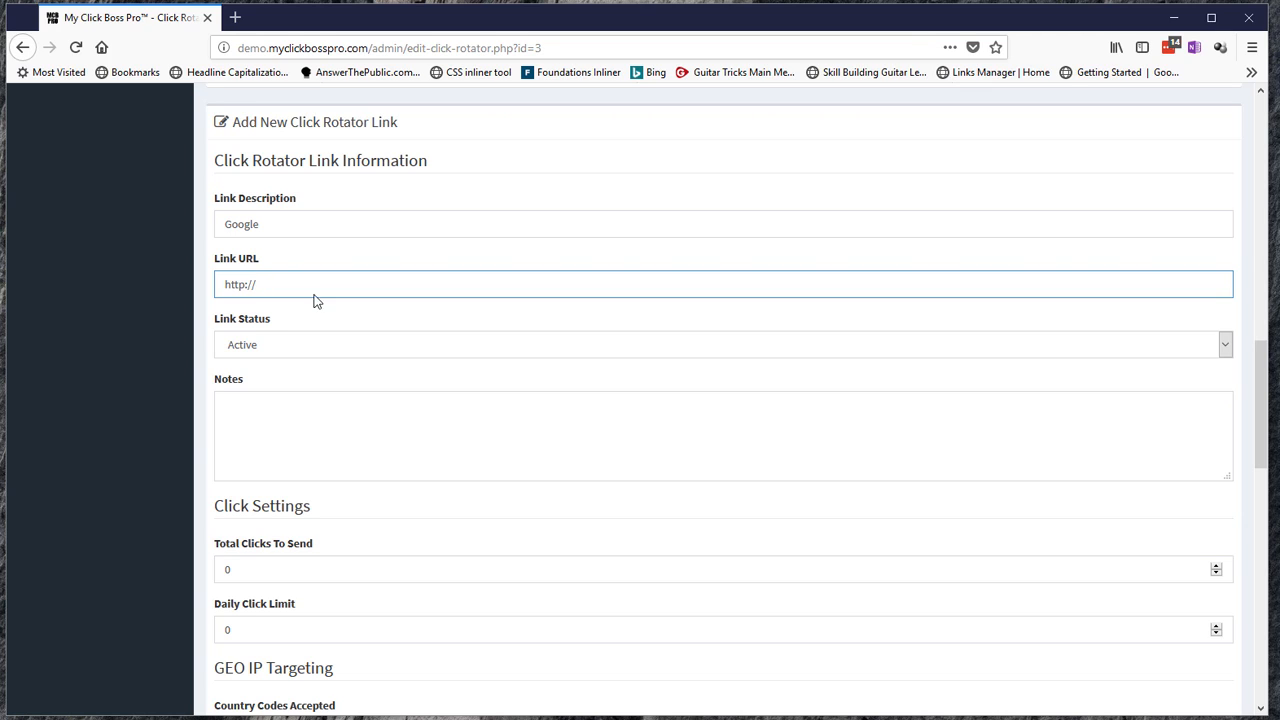
type("google.com/")
left_click(279, 345)
left_click(264, 367)
left_click(251, 422)
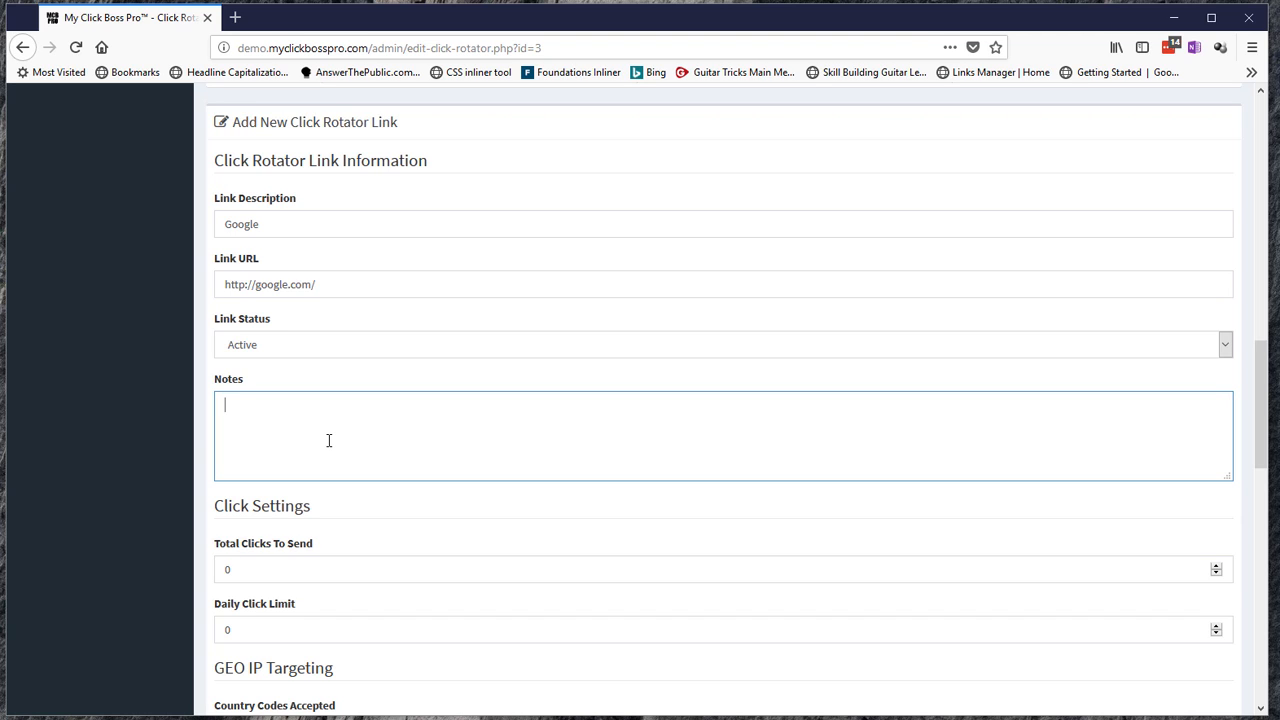
Set the link's total clicks to send to 100 and its daily click limit to 9999999.
scroll(294, 491, "down", 3)
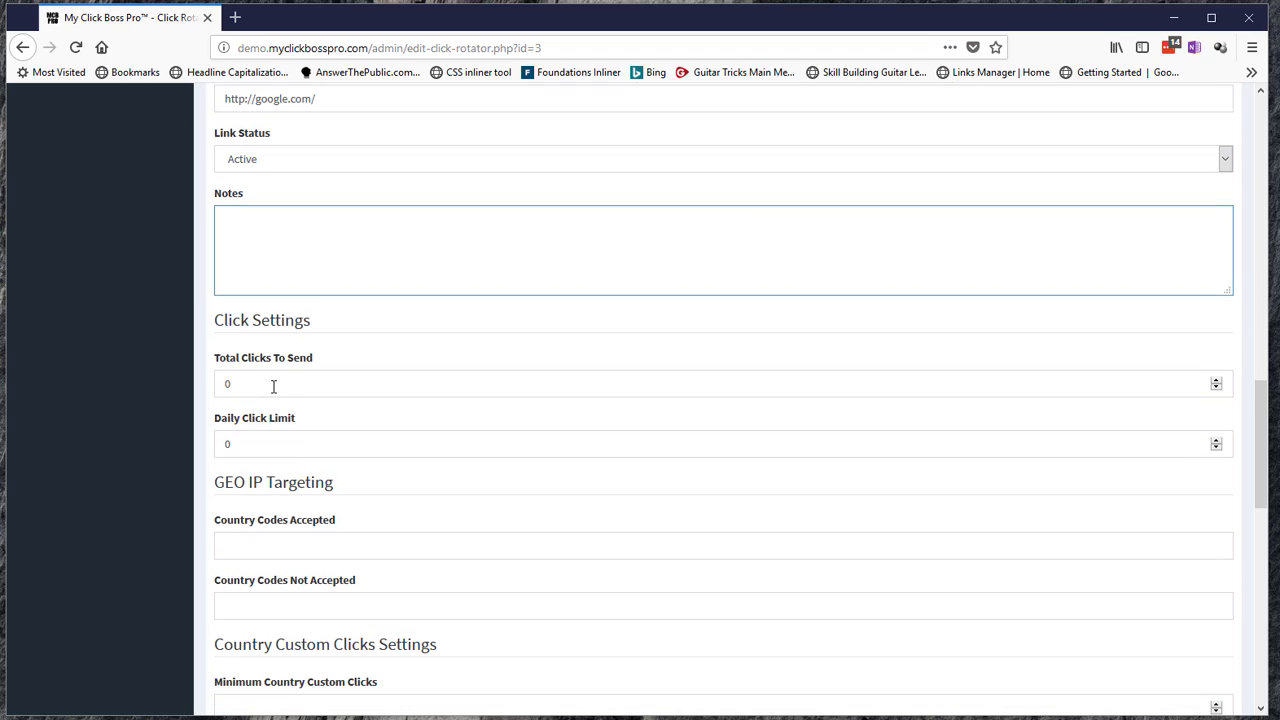
left_click(272, 385)
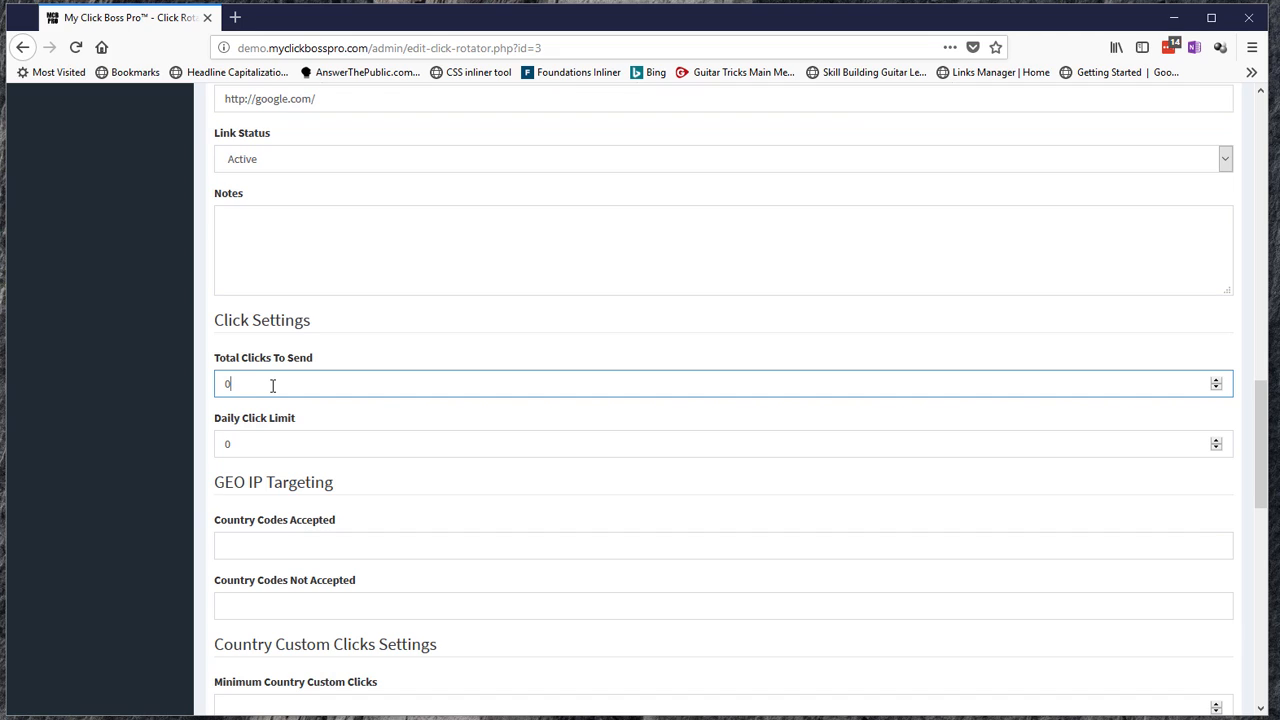
key("ctrl+a")
type("100")
left_click(271, 440)
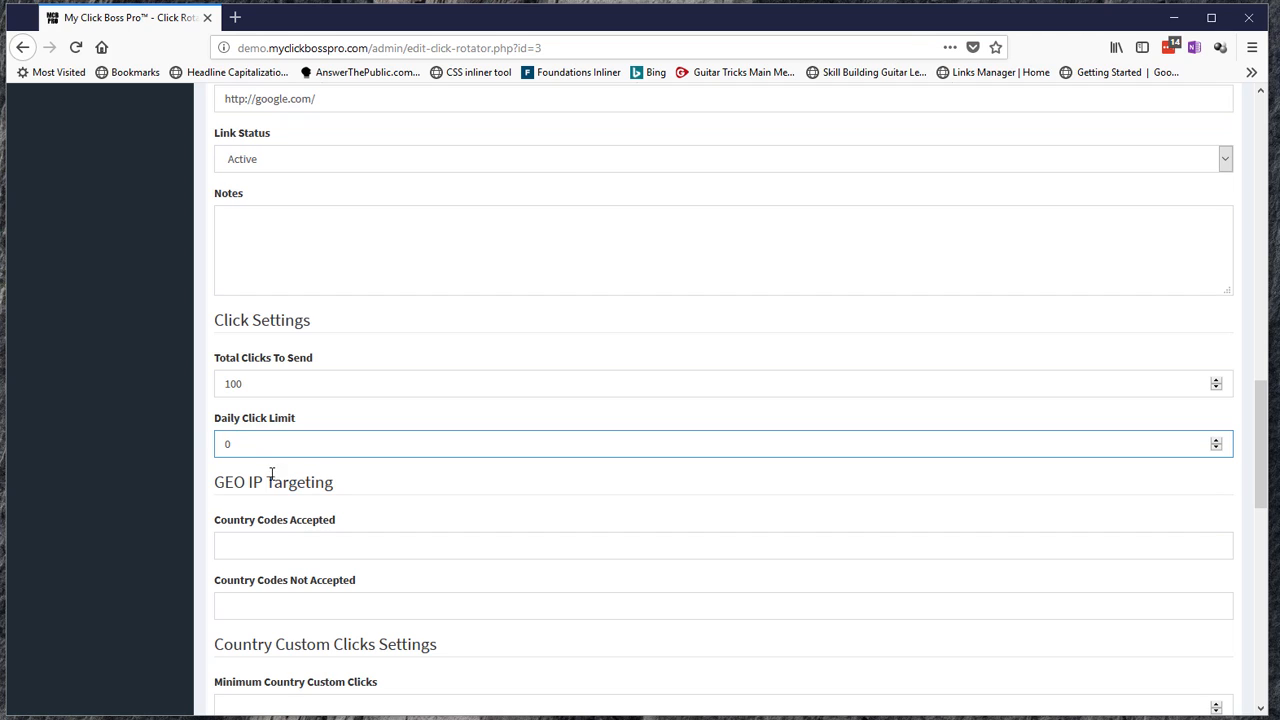
double_click(254, 445)
type("9999999")
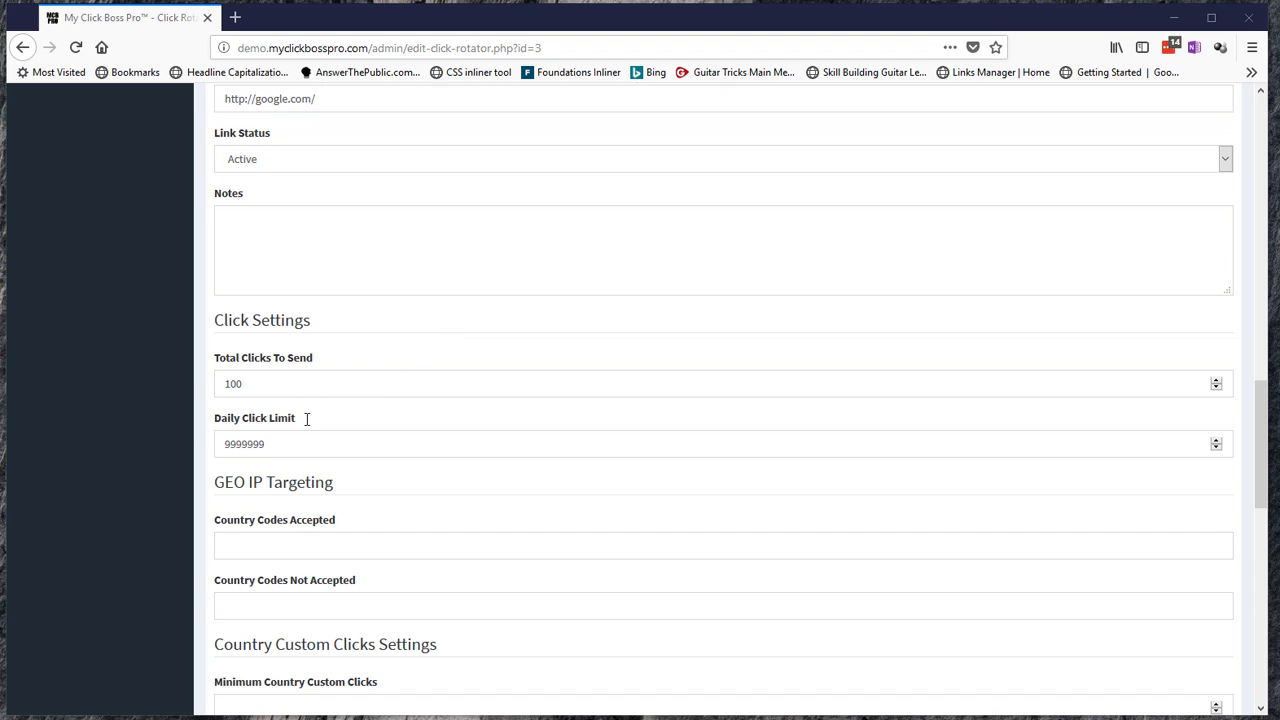
Enter US,CA,AU as the accepted country codes under GEO IP Targeting, and clear the field again.
scroll(350, 440, "down", 2)
left_click_drag(346, 403, 212, 402)
scroll(462, 432, "down", 1)
scroll(462, 432, "down", 2)
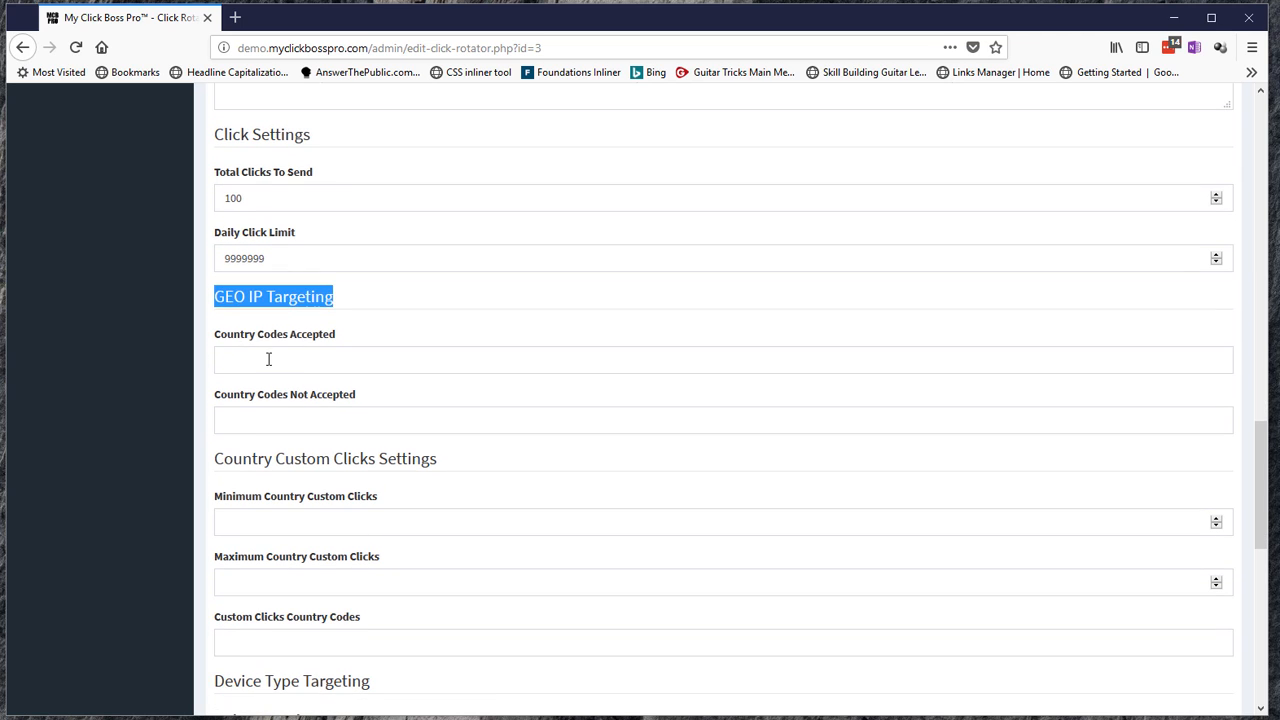
left_click(268, 359)
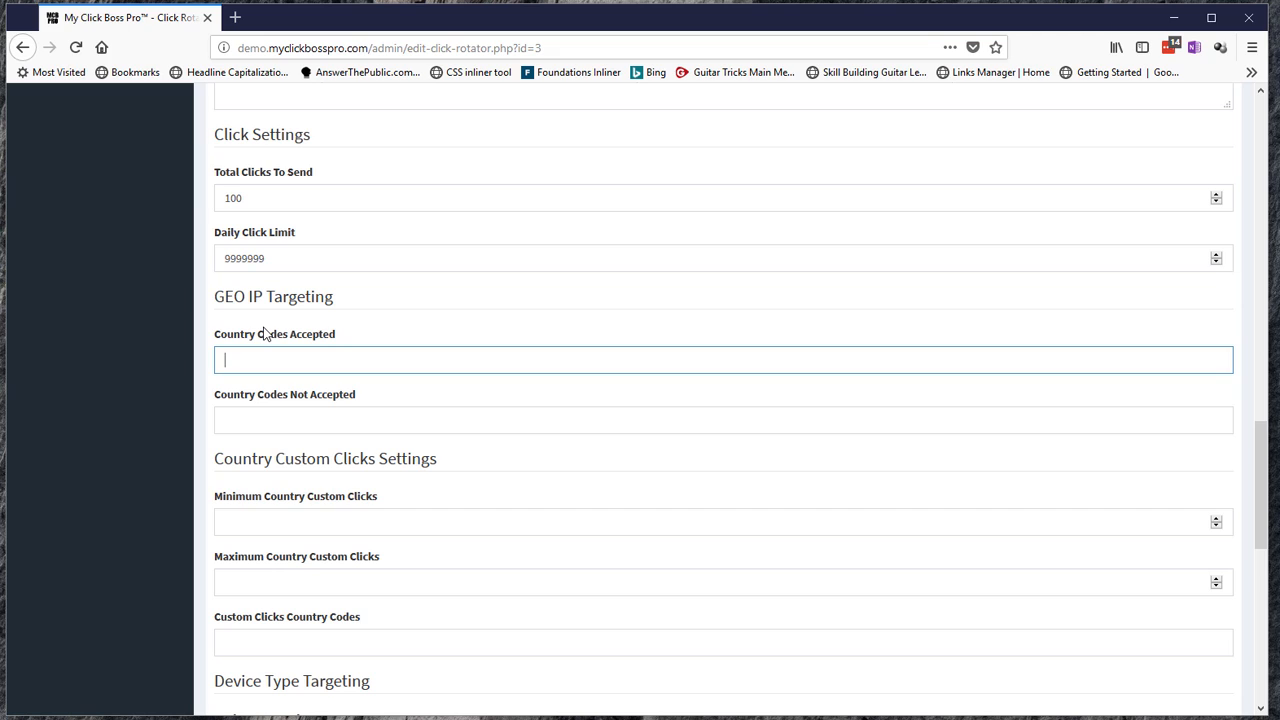
type("US,CA,AU")
left_click_drag(304, 360, 178, 365)
key("BackSpace")
Examine the Country Custom Clicks Settings and Device Type Targeting options of the new link form, leaving them empty.
scroll(493, 470, "down", 3)
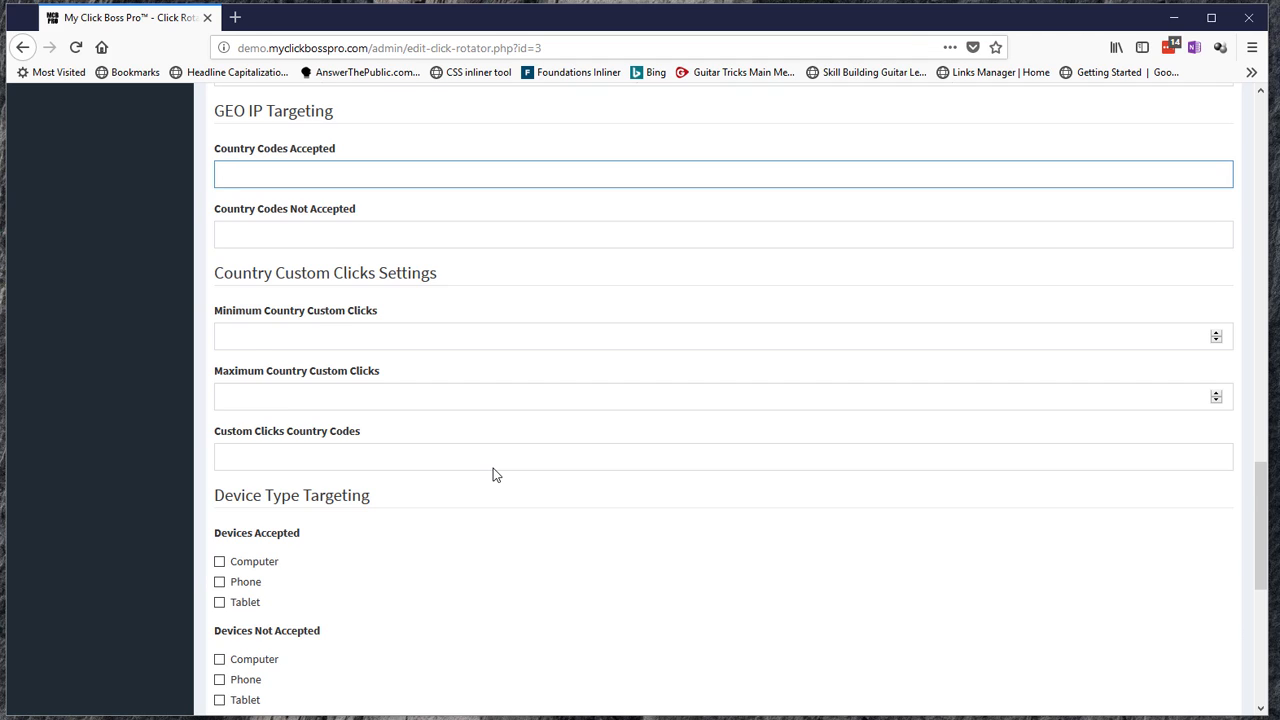
left_click(493, 466)
scroll(480, 400, "down", 2)
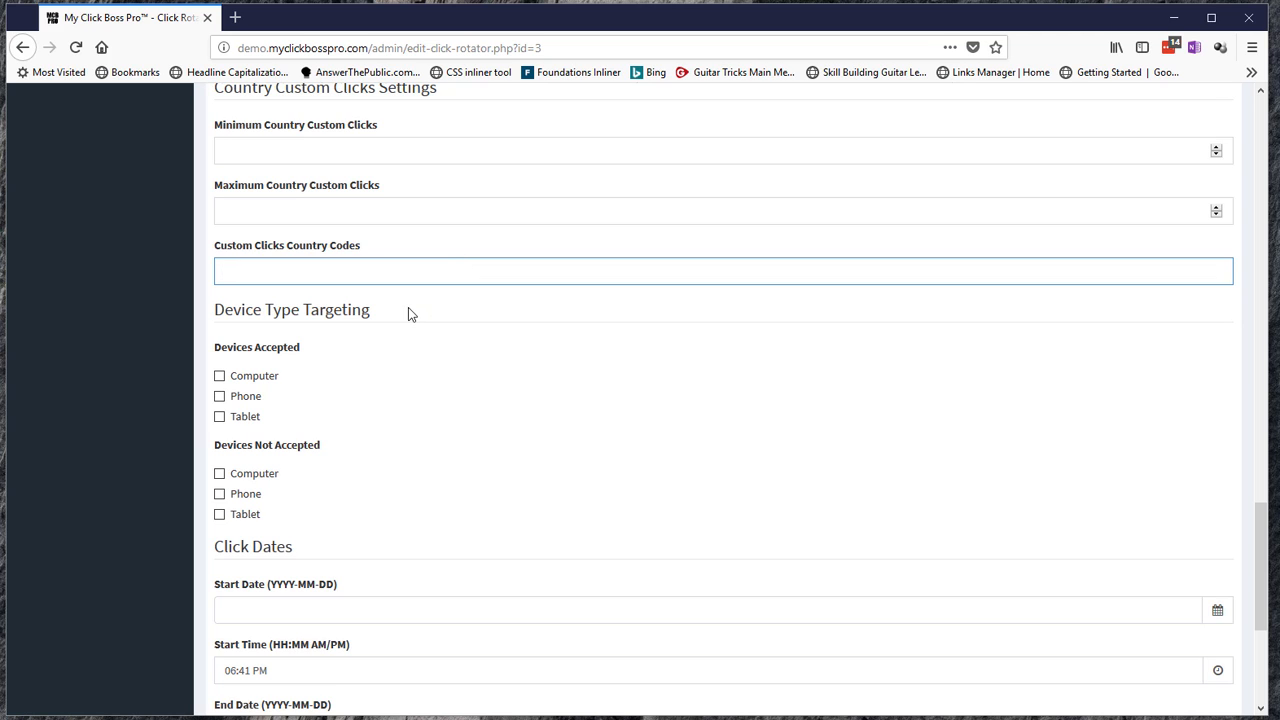
left_click_drag(408, 309, 208, 313)
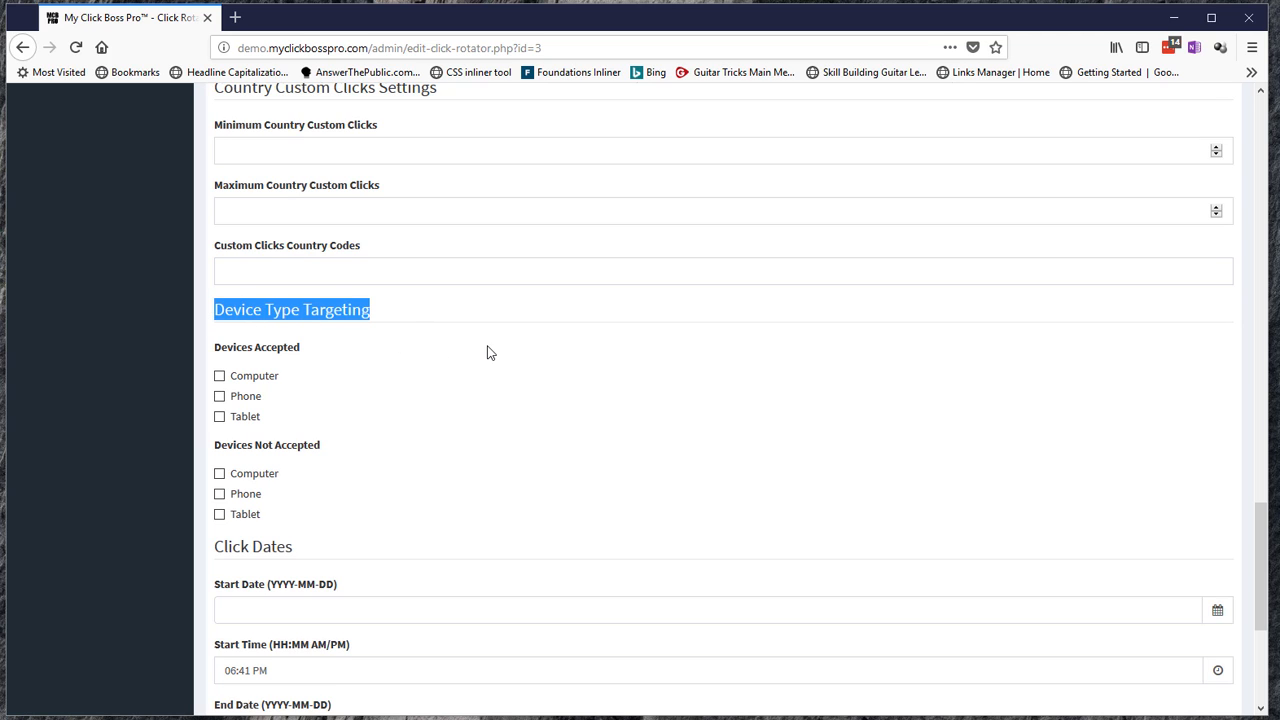
scroll(488, 344, "down", 1)
scroll(490, 347, "down", 1)
left_click(445, 187)
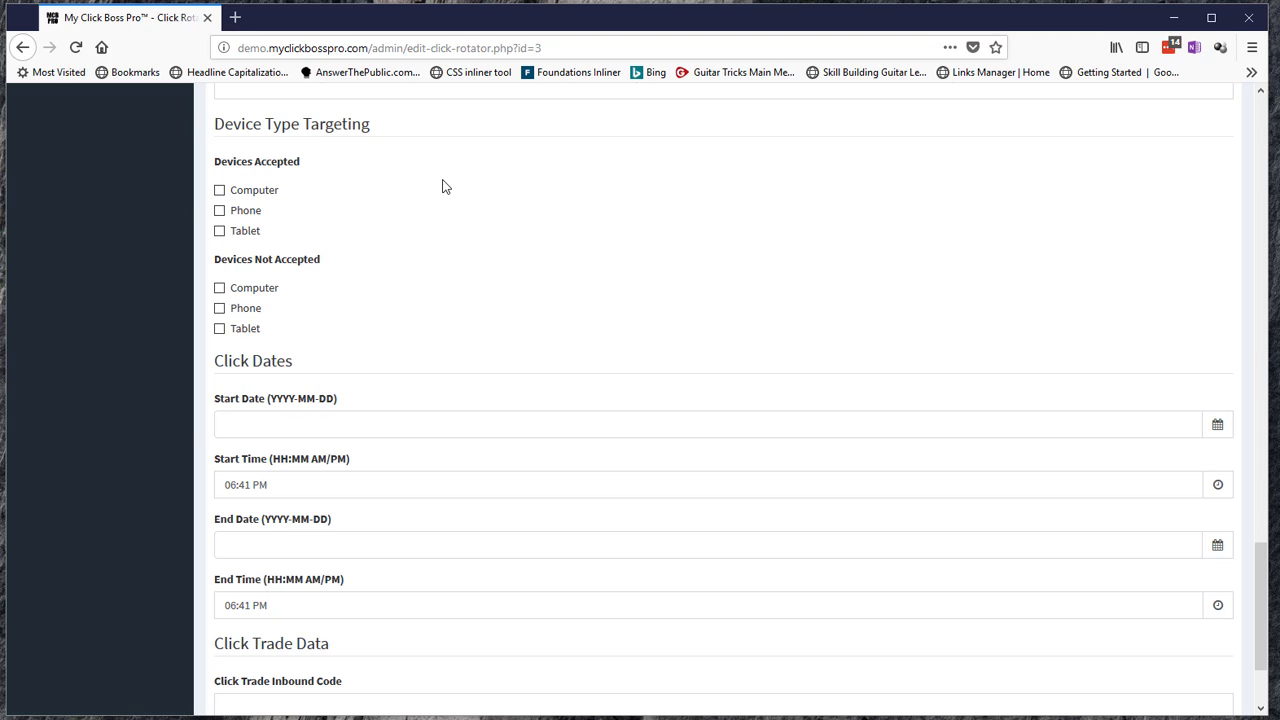
Go past the Click Dates and Click Trade Data sections without filling them in, and add the Google link to the rotator.
scroll(316, 144, "down", 2)
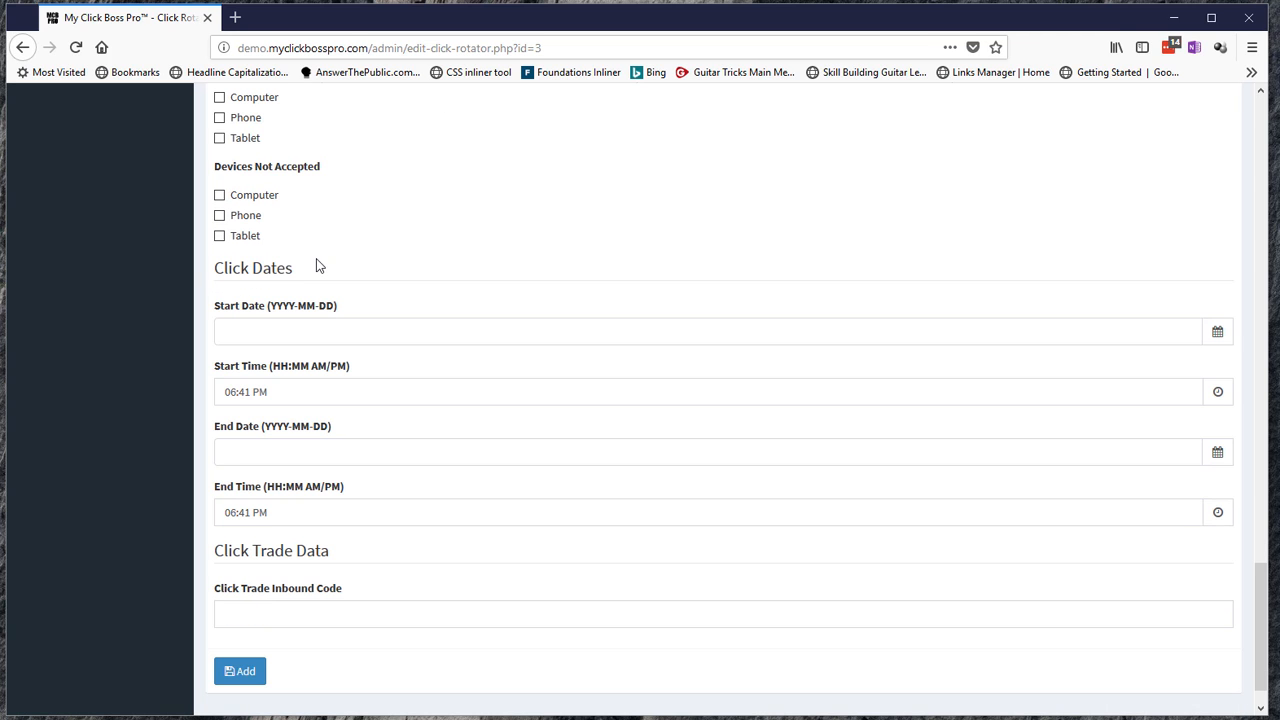
left_click_drag(296, 270, 205, 272)
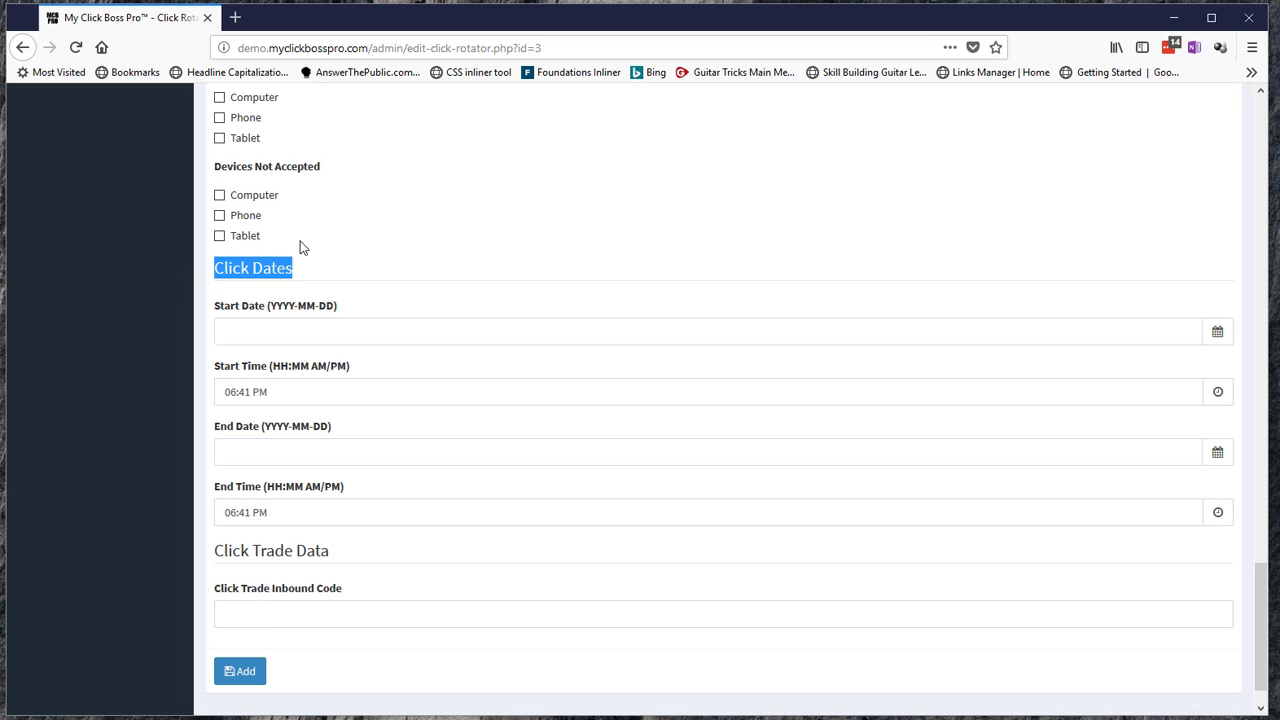
scroll(436, 232, "down", 1)
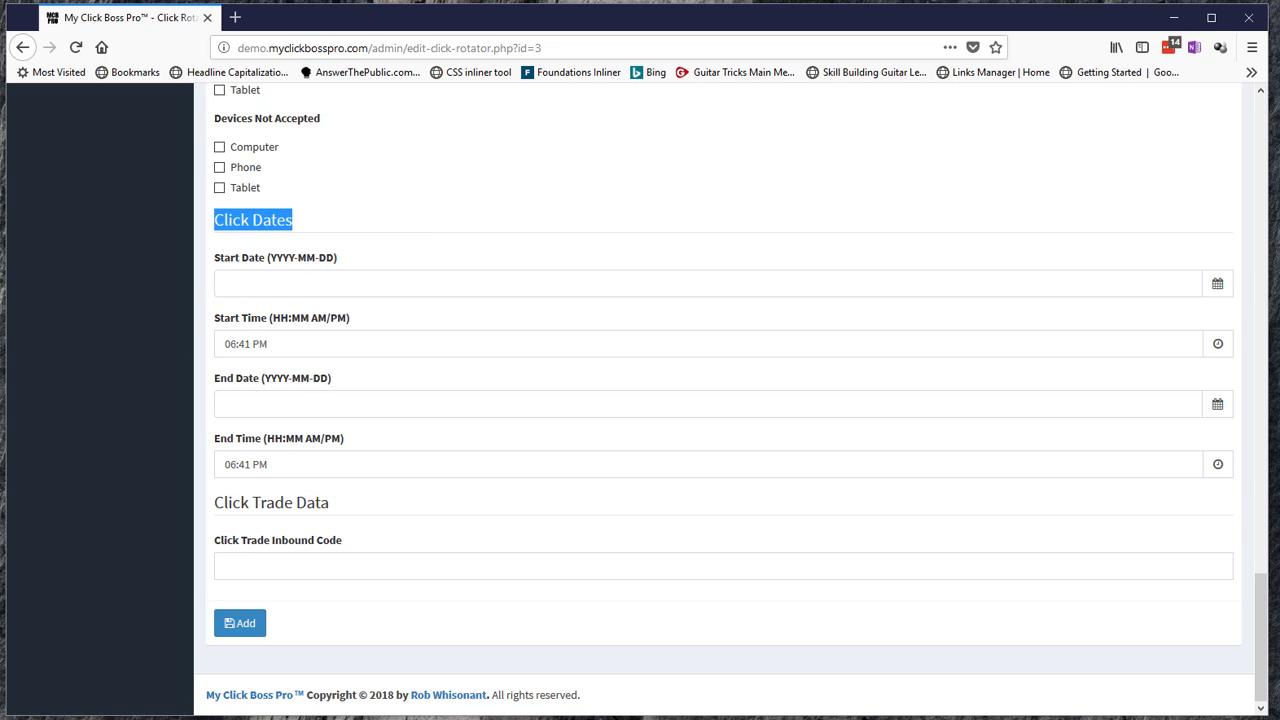
left_click_drag(331, 503, 213, 510)
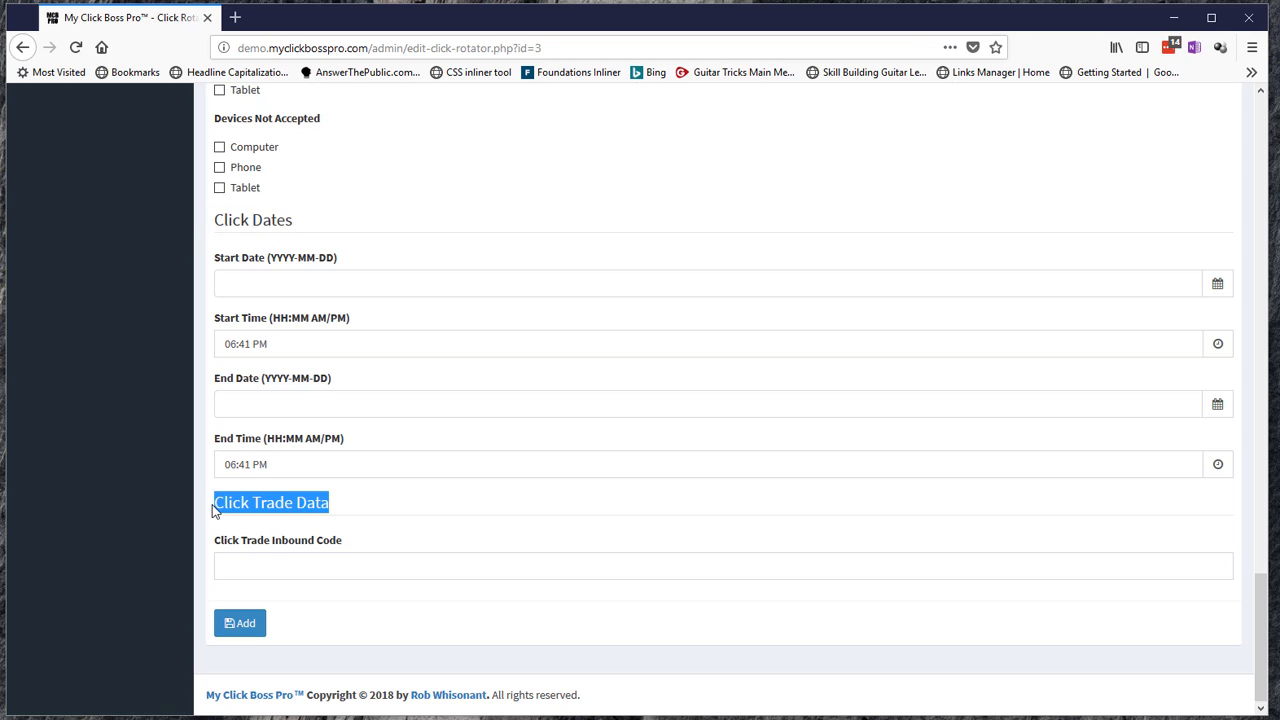
left_click(446, 503)
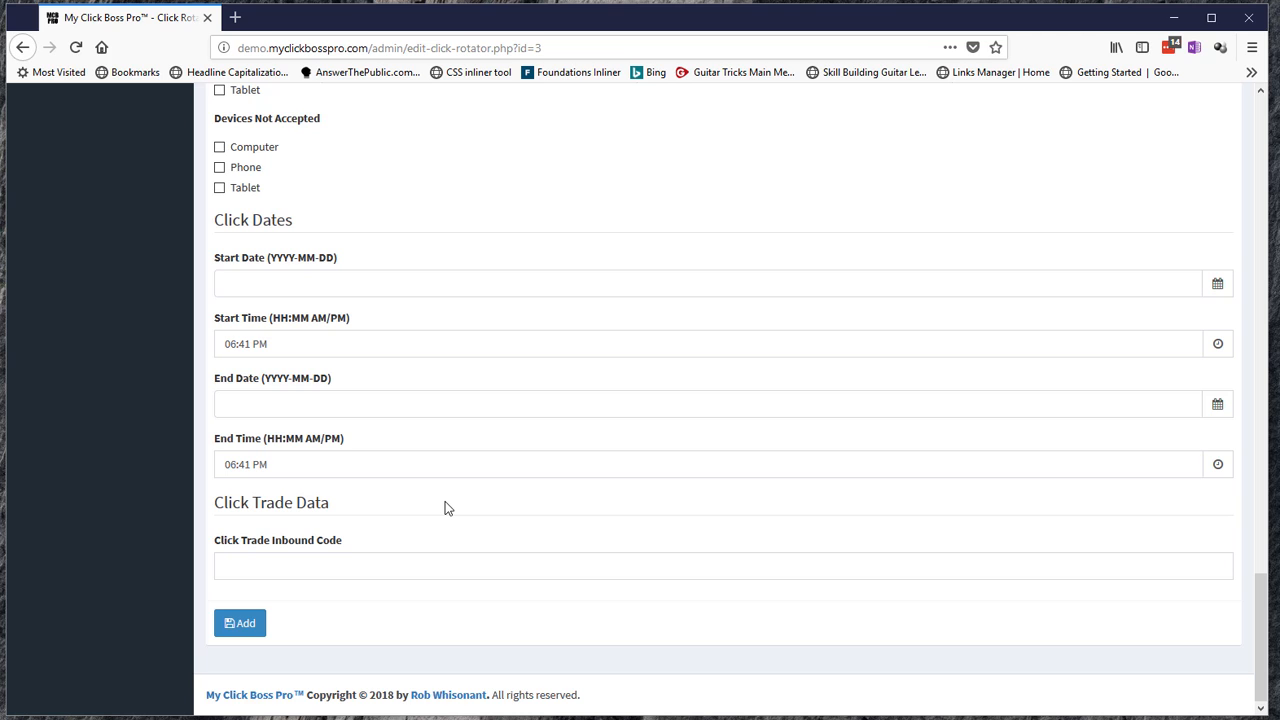
left_click(240, 624)
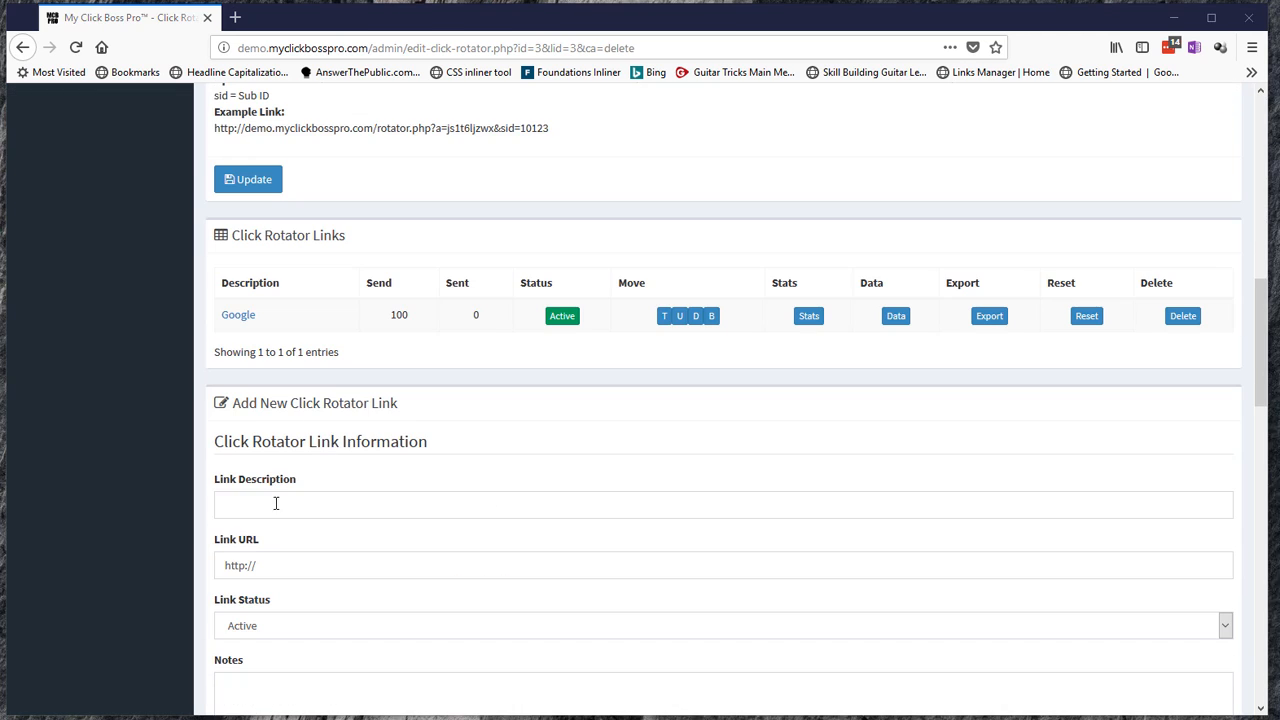
left_click(273, 506)
type("Bing")
left_click(279, 568)
type("bing.com")
Set the Bing link's total clicks to send to 100, fill in its daily click limit, and add the link.
scroll(423, 574, "down", 5)
double_click(252, 385)
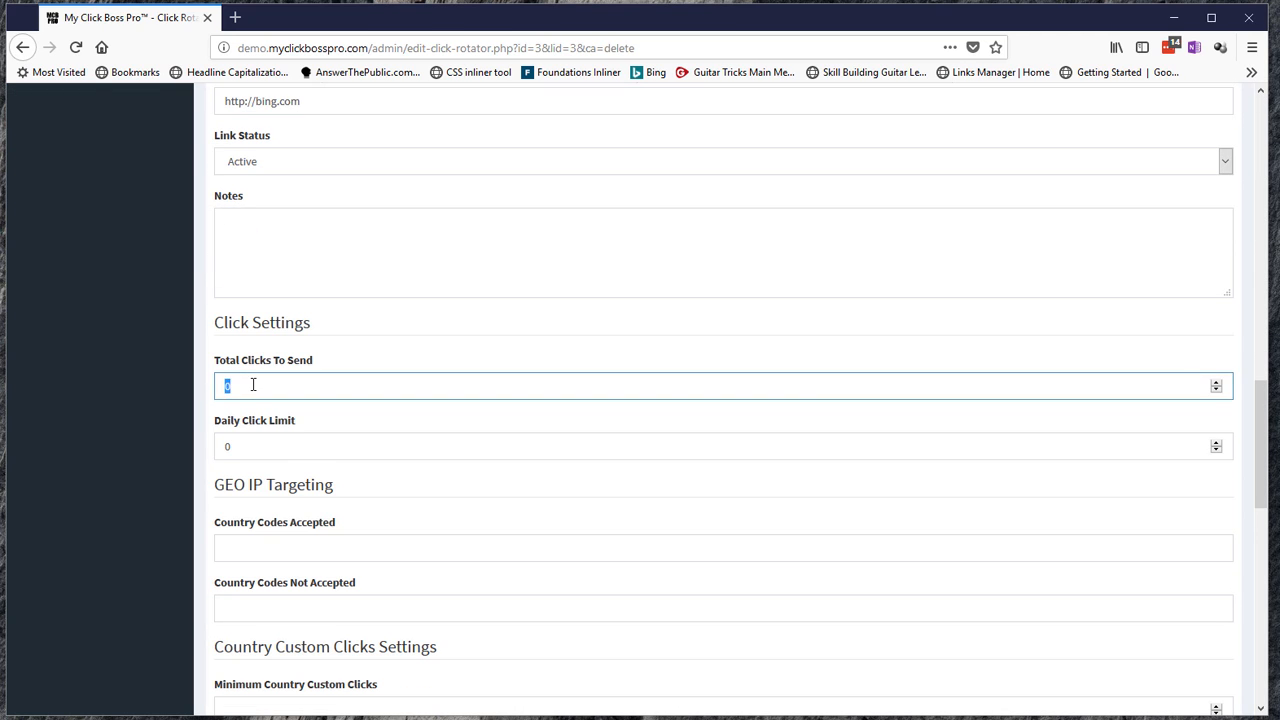
type("100")
double_click(242, 446)
scroll(420, 494, "down", 10)
left_click(527, 443)
scroll(500, 435, "down", 14)
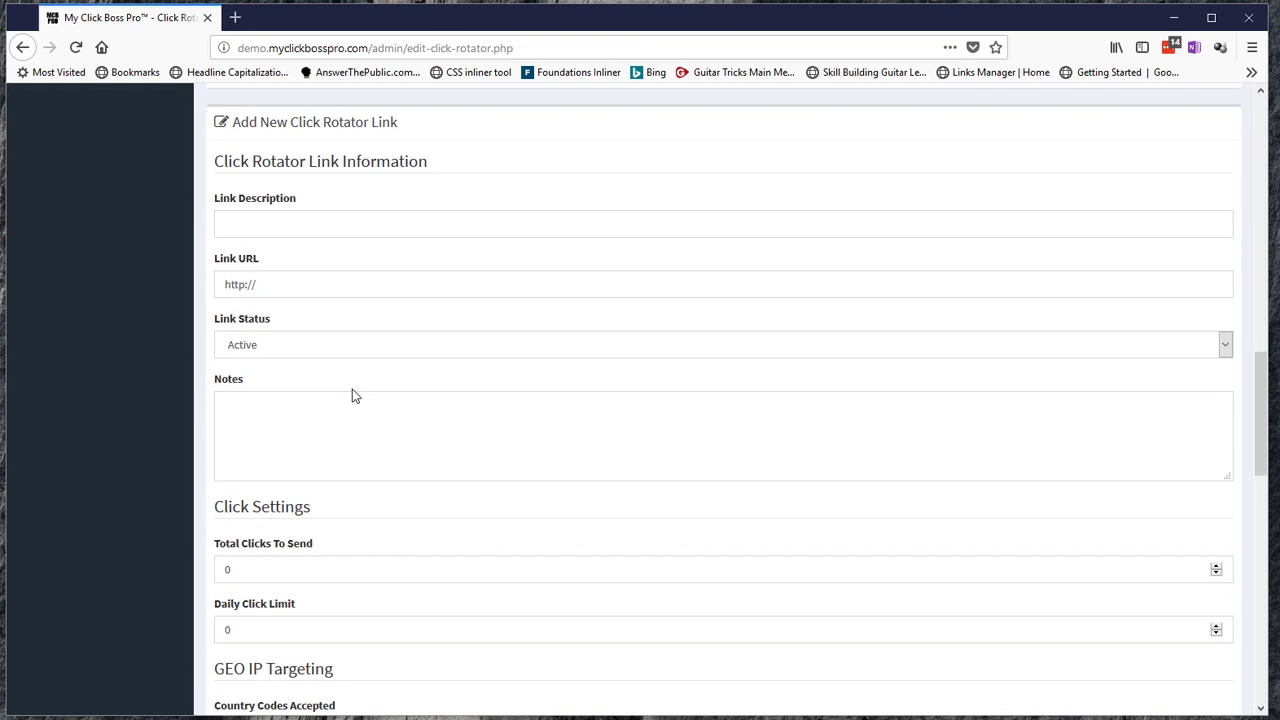
left_click(264, 227)
type("Yahoo")
left_click(279, 284)
type("yahoo.com")
Set the Yahoo link's total clicks to send to 100, fill in its daily click limit, and add the link.
scroll(250, 292, "down", 5)
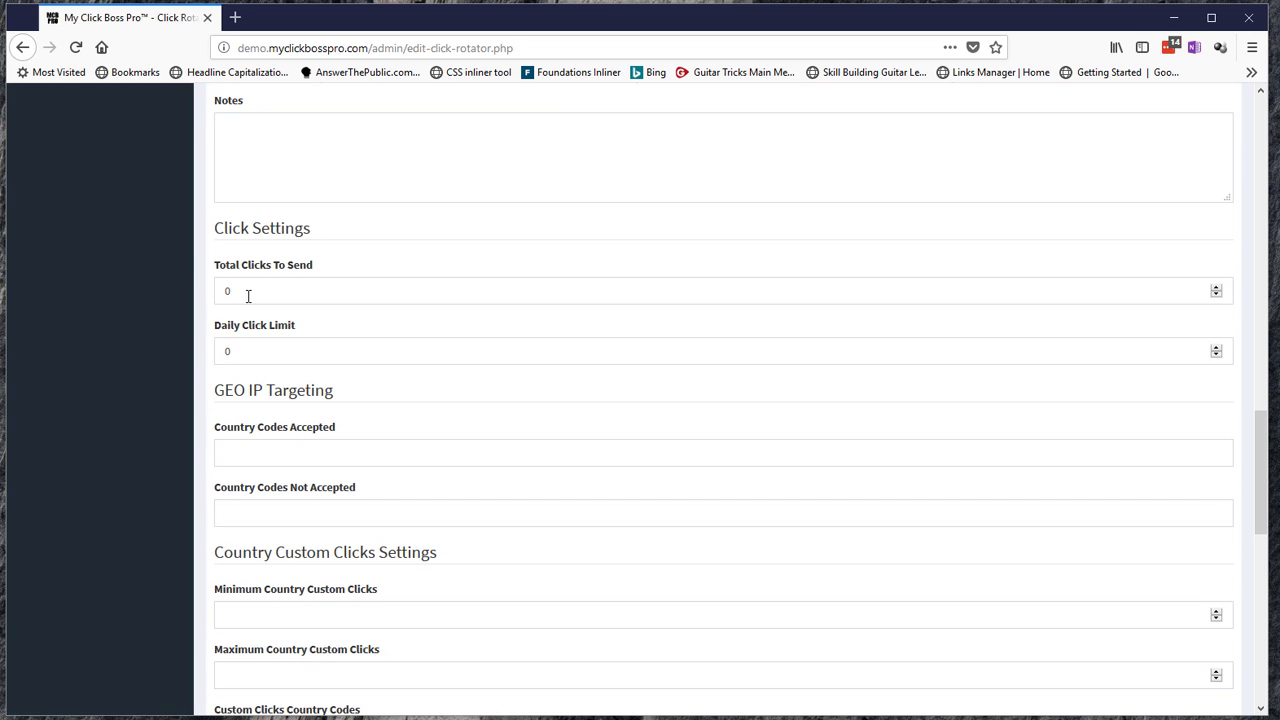
double_click(246, 291)
type("100")
double_click(240, 349)
scroll(471, 380, "down", 10)
left_click(236, 640)
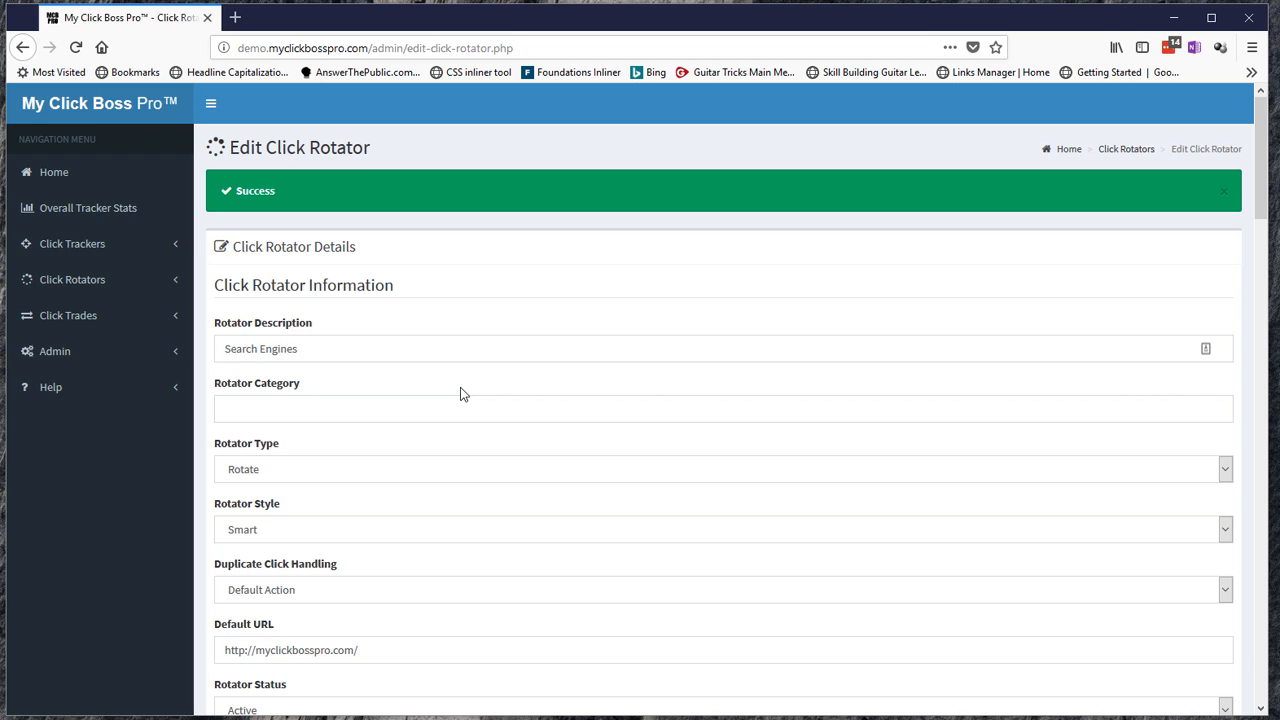
Check the Click Rotator Links list for the Google, Bing and Yahoo entries.
scroll(500, 385, "down", 5)
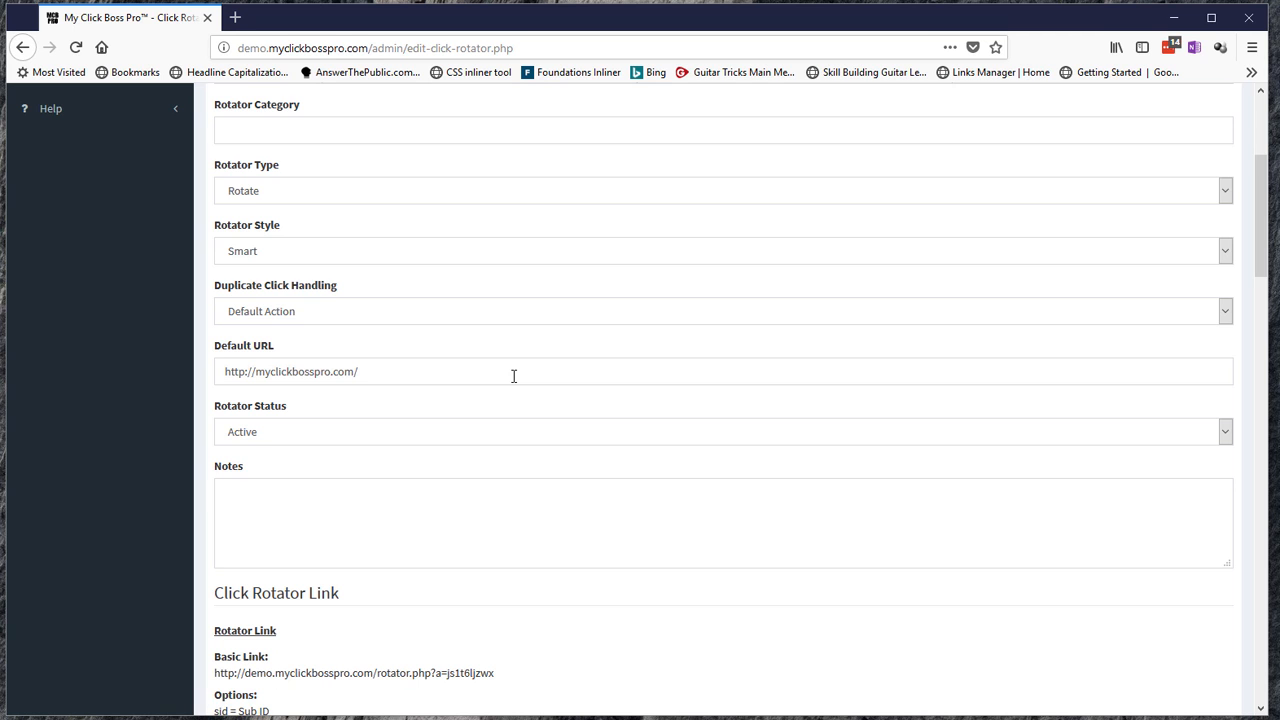
scroll(513, 378, "down", 8)
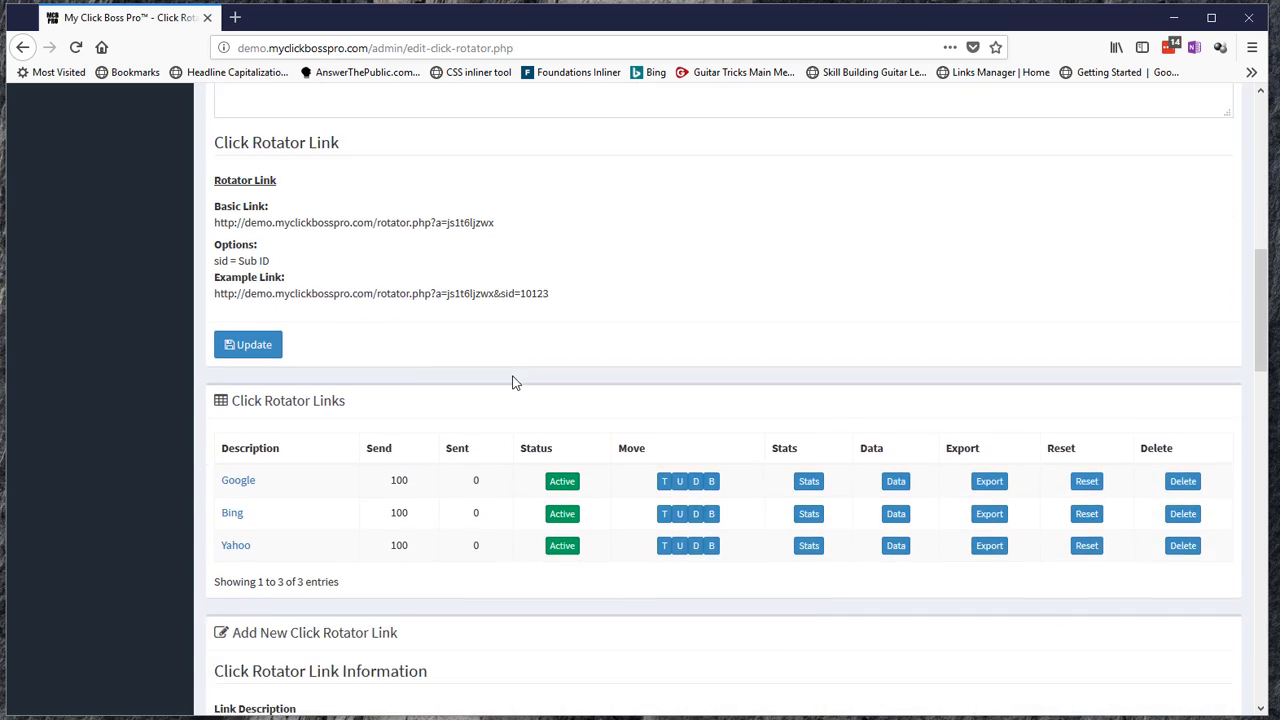
scroll(513, 380, "down", 4)
left_click_drag(346, 203, 233, 205)
left_click(200, 288)
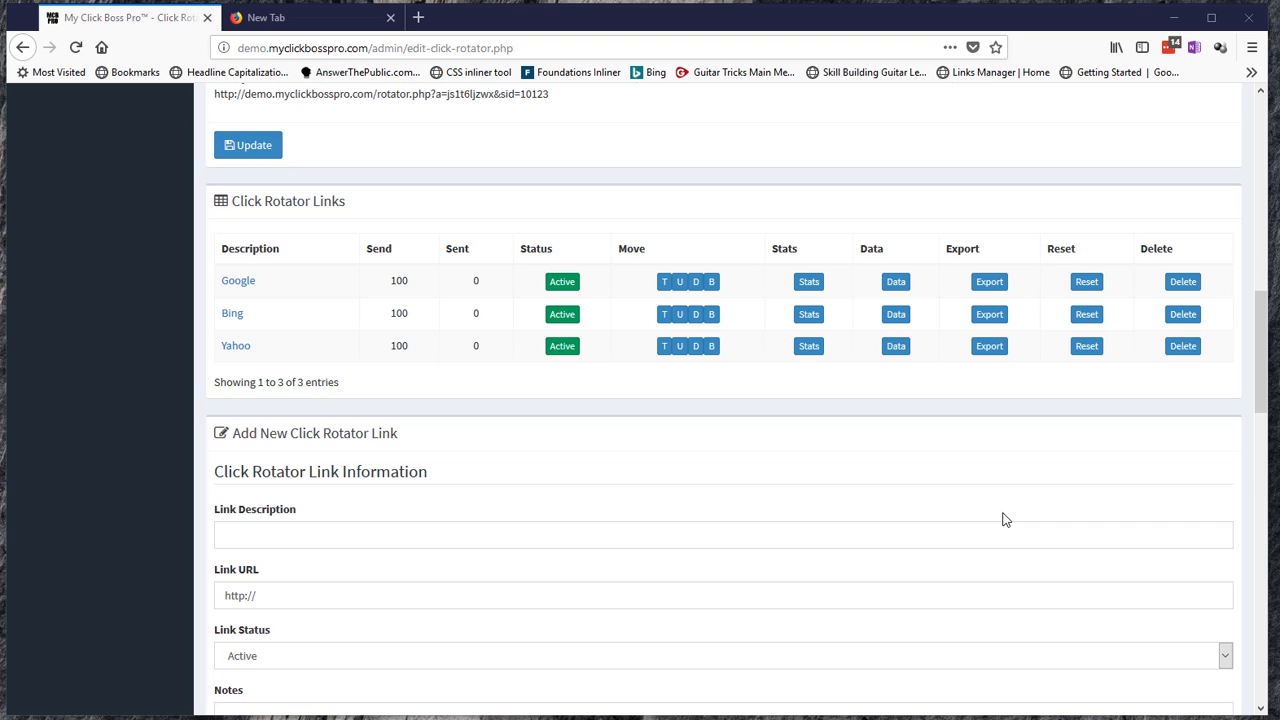
scroll(914, 486, "up", 3)
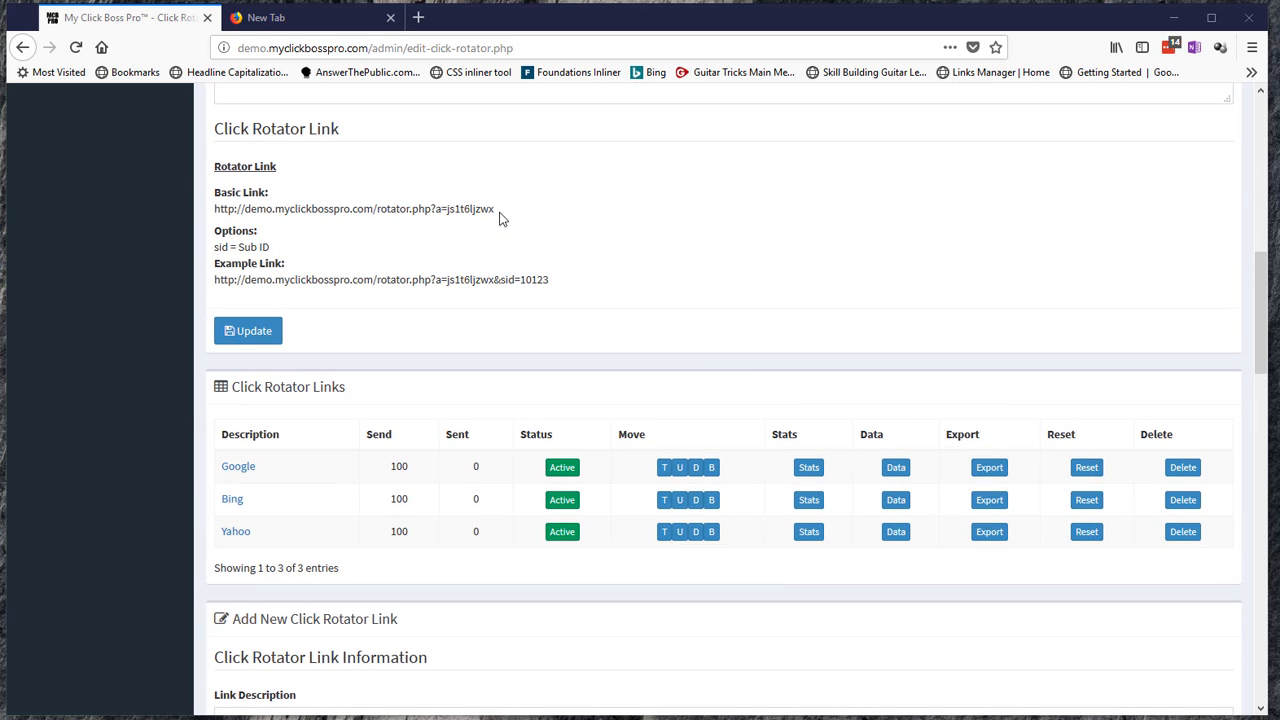
left_click_drag(502, 210, 214, 204)
key("ctrl+c")
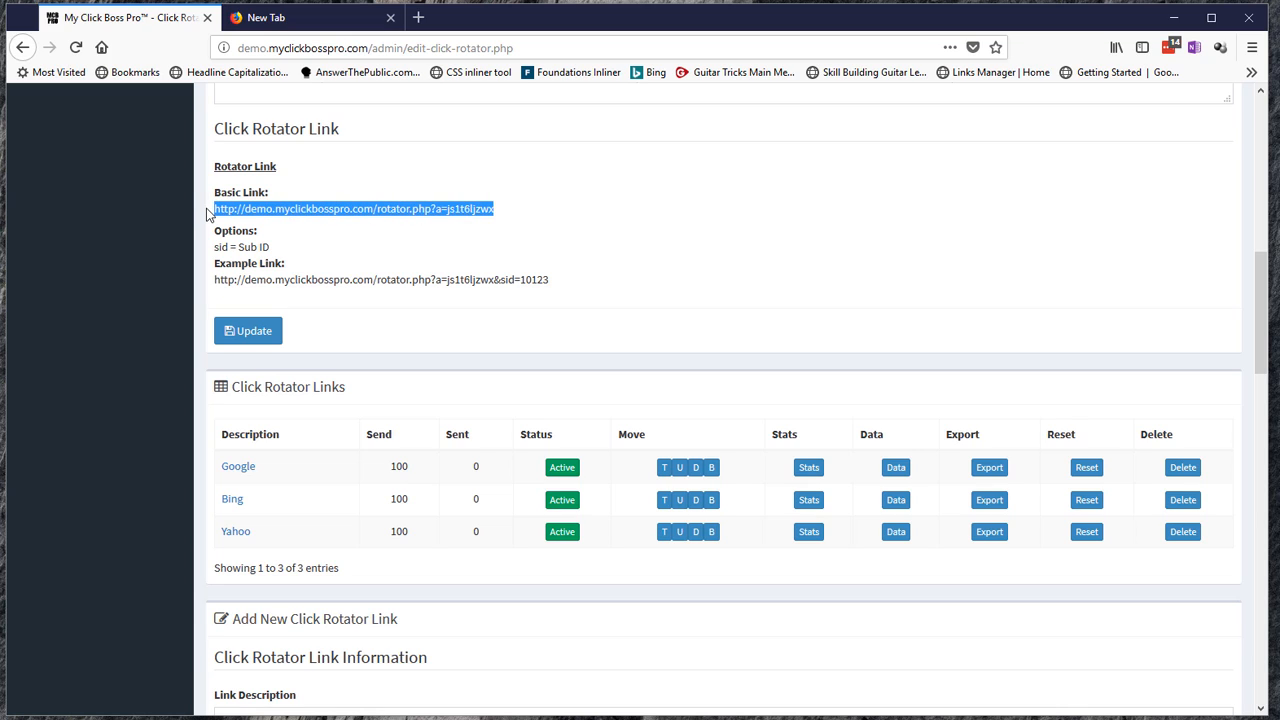
left_click(279, 20)
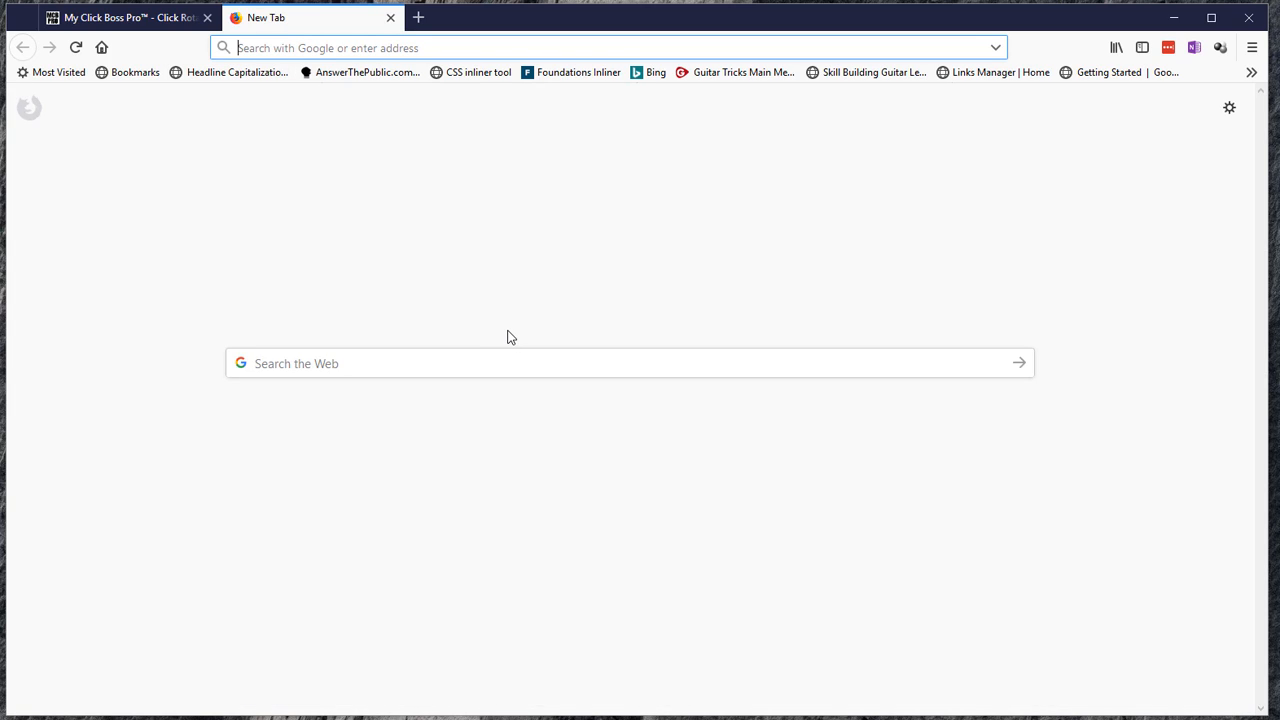
key("ctrl+v")
key("Return")
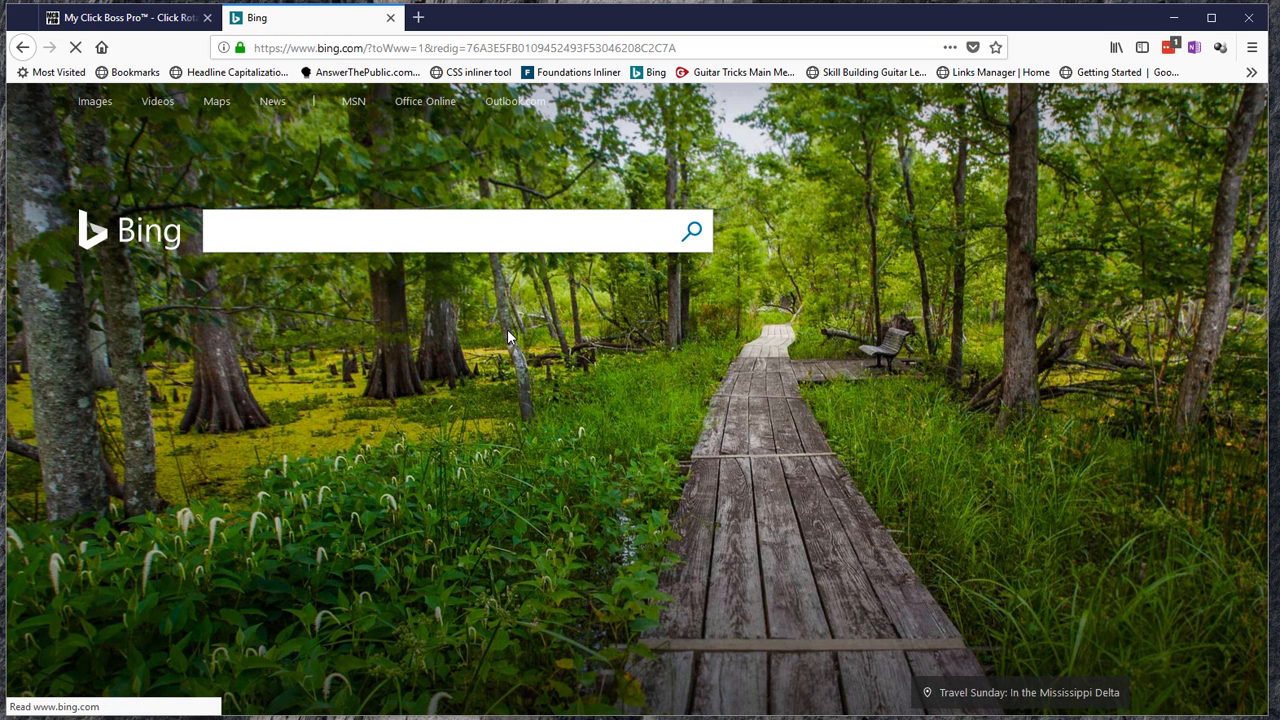
Visit the copied rotator link two more times in the same tab to test its rotation.
left_click(327, 48)
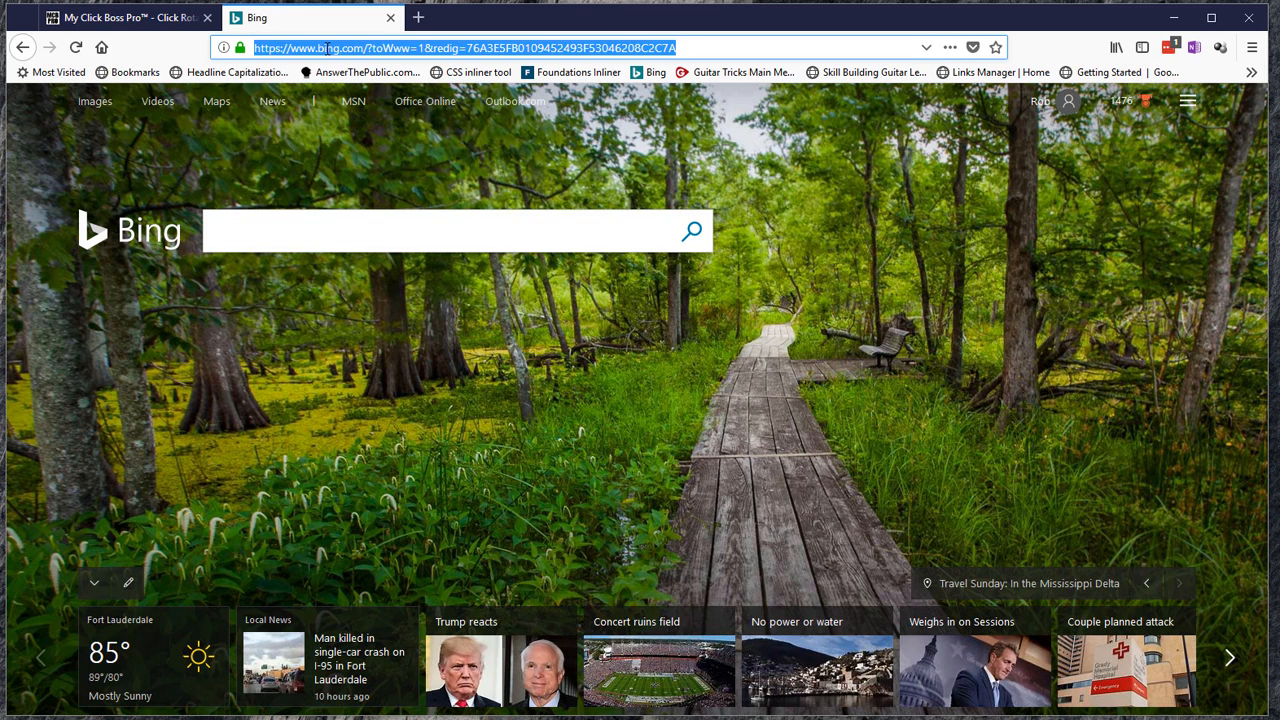
key("ctrl+v")
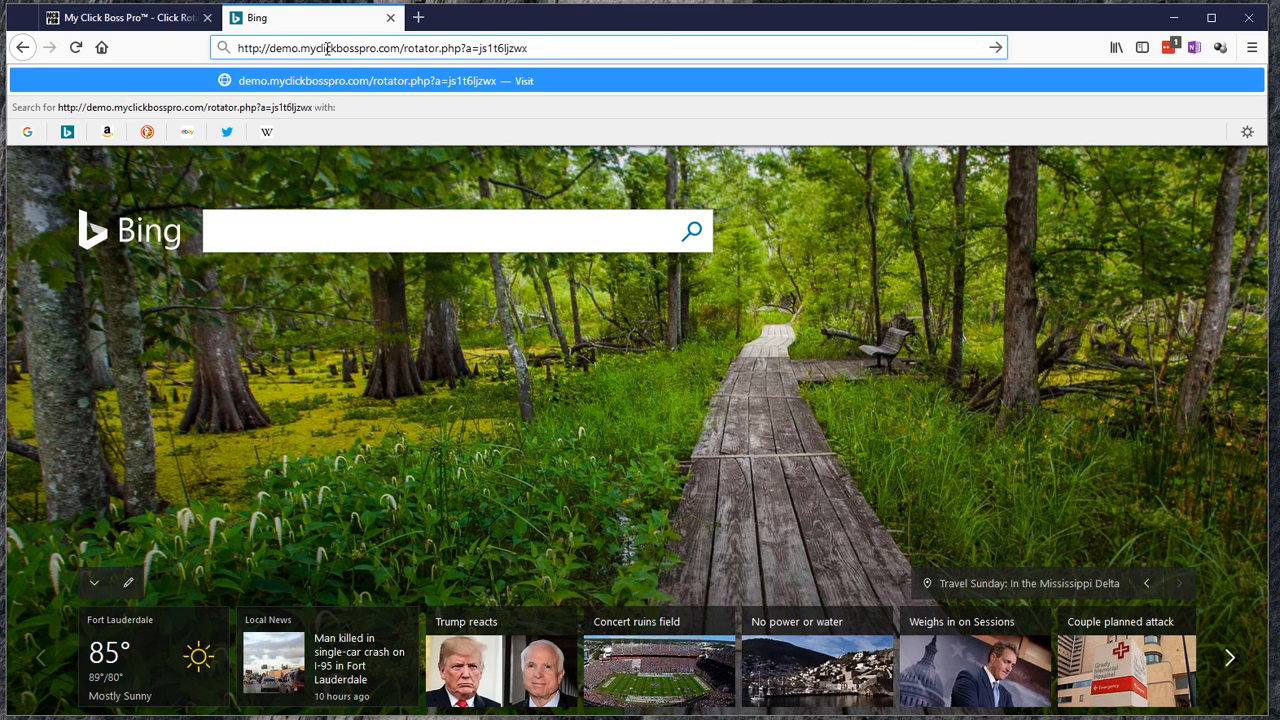
key("Return")
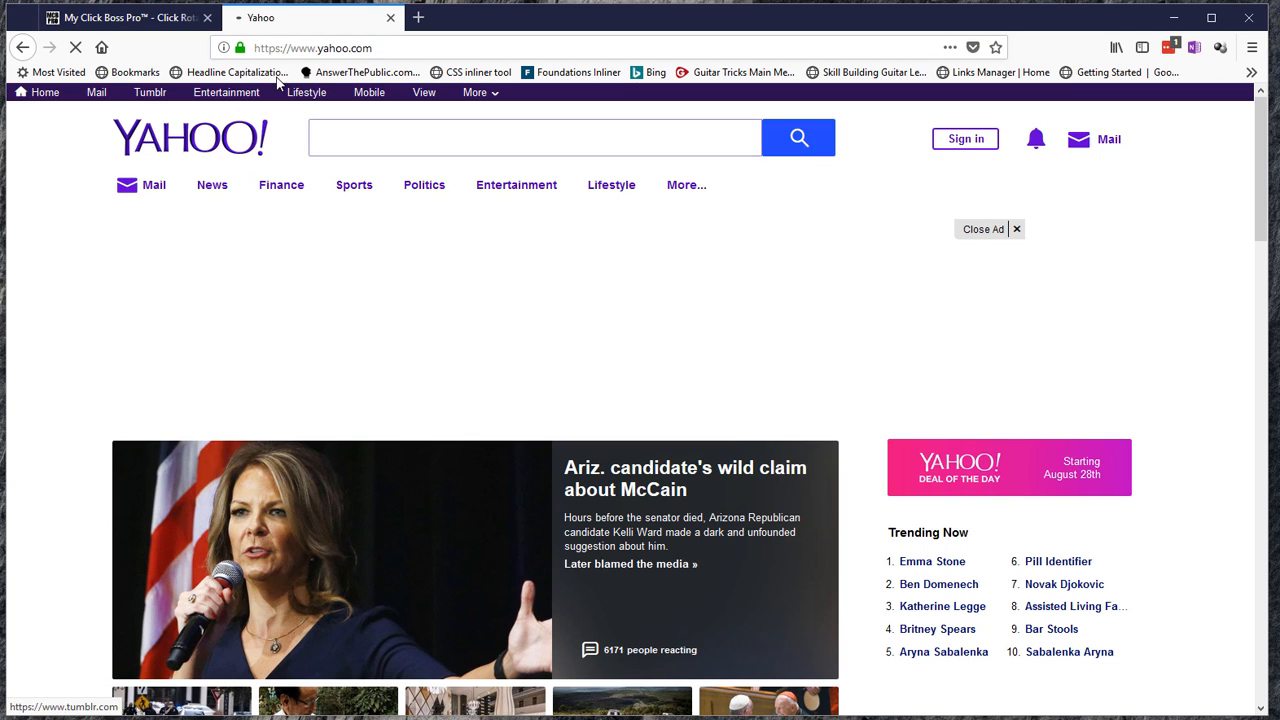
left_click(292, 52)
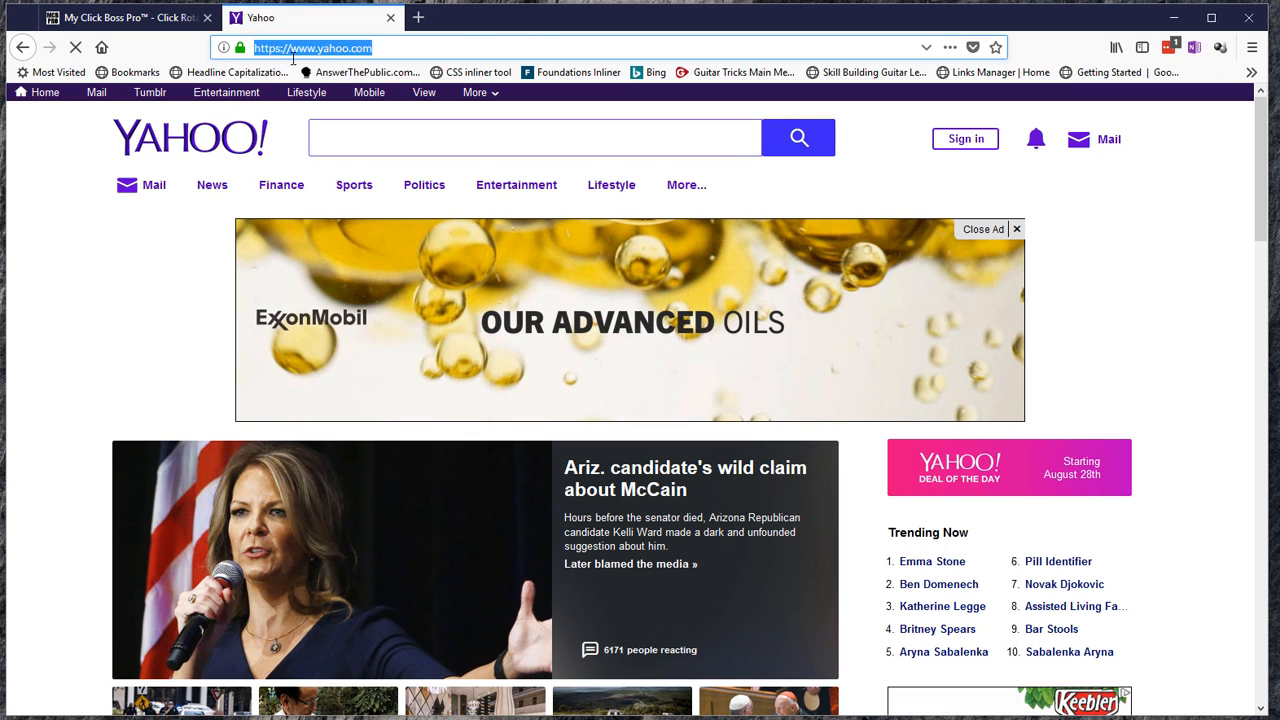
key("ctrl+v")
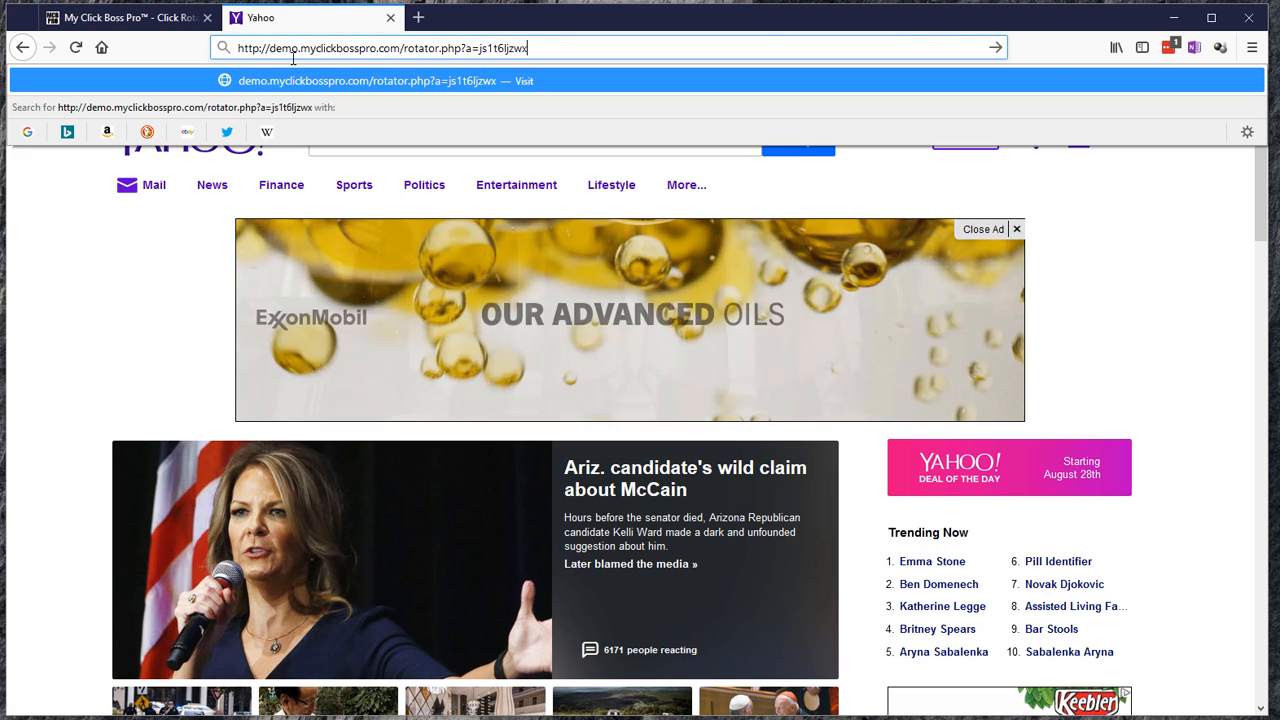
key("Return")
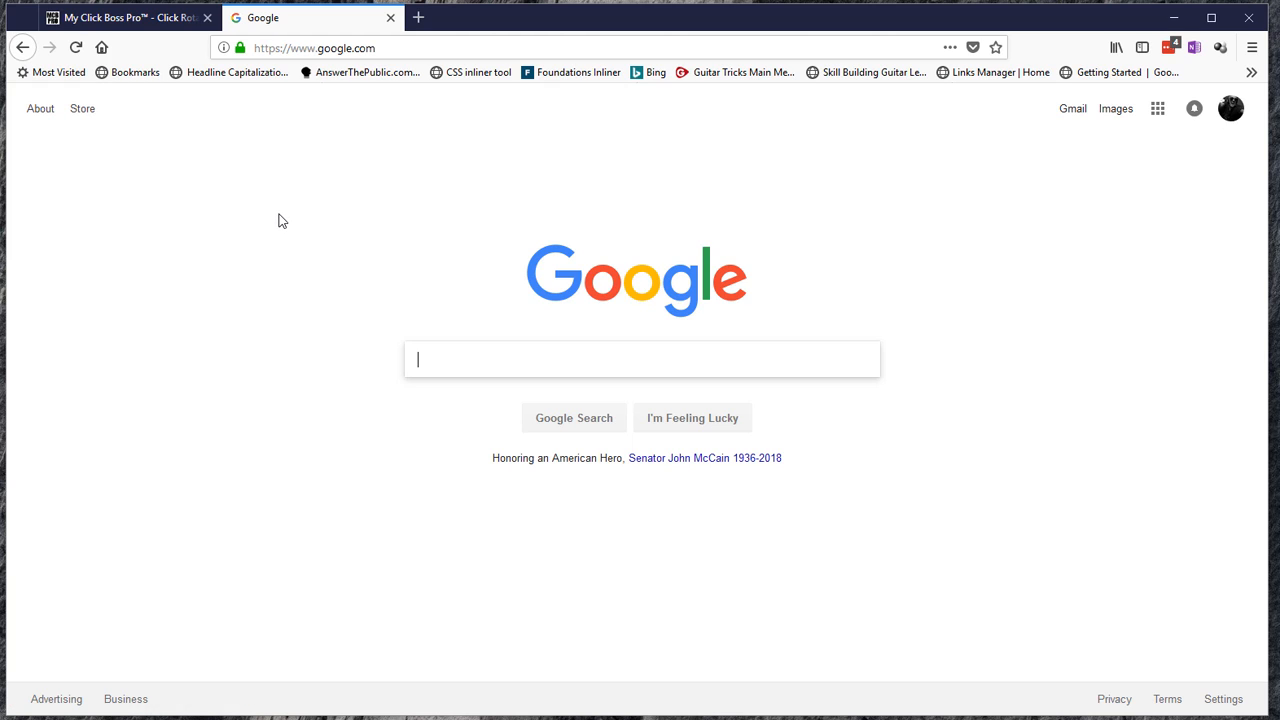
Check the destination address, and revisit the rotator link twice to test where further repeat clicks are sent.
left_click(335, 48)
double_click(335, 48)
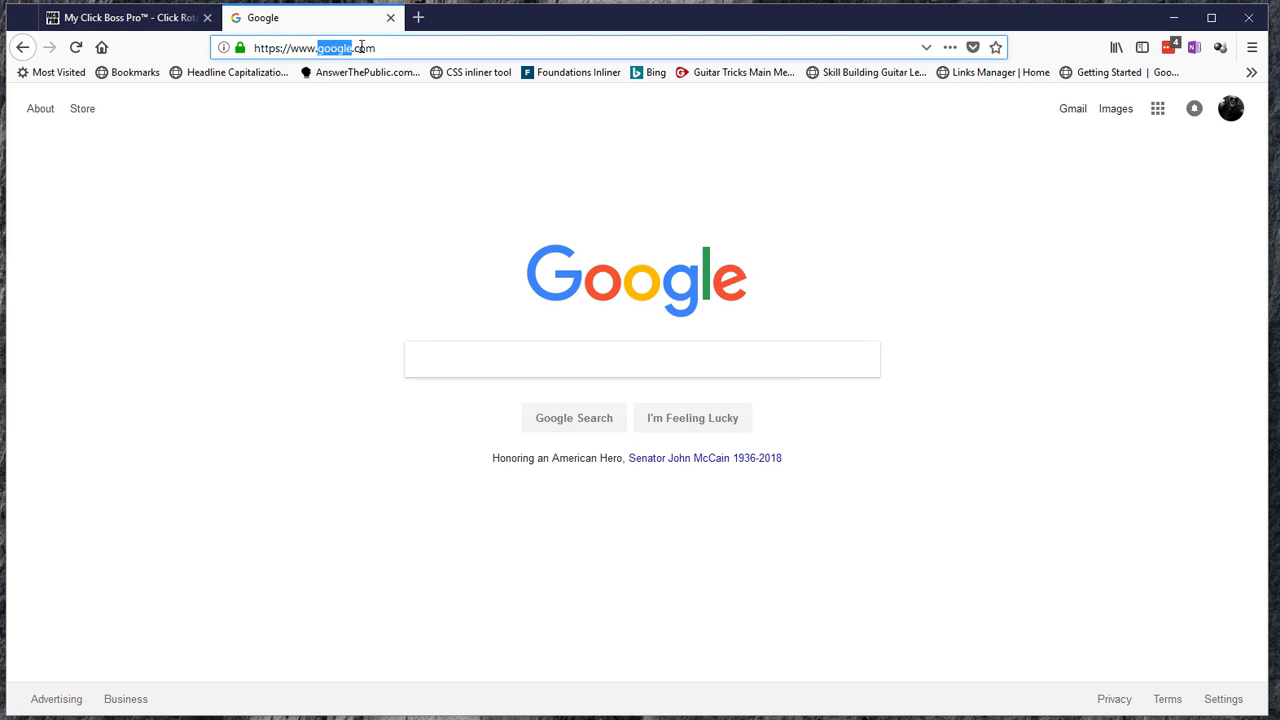
left_click(340, 127)
left_click(334, 50)
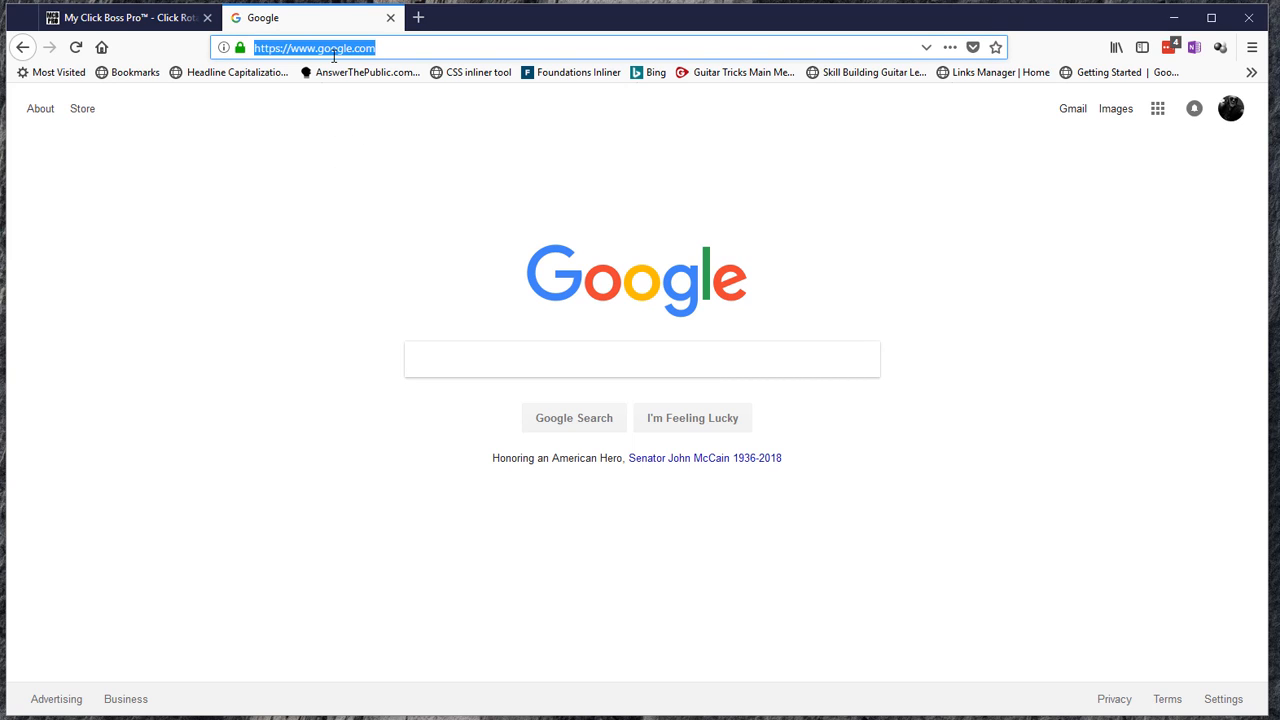
key("ctrl+v")
key("Return")
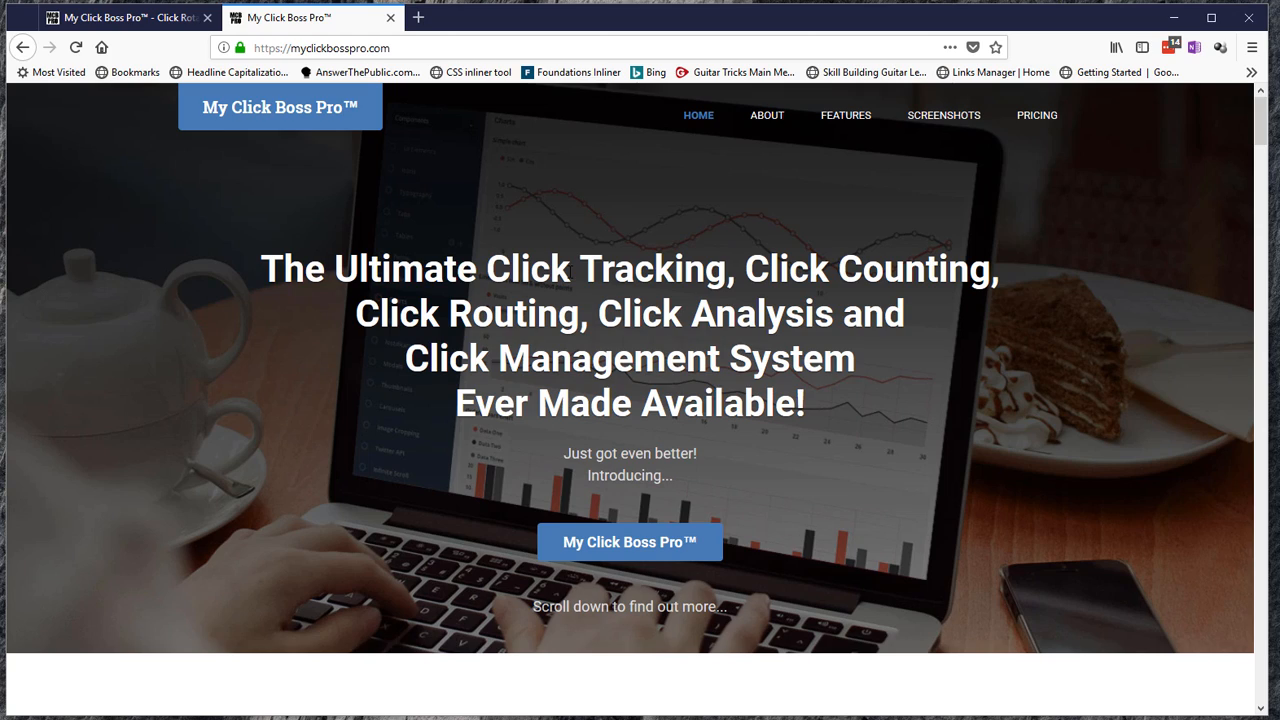
left_click(395, 52)
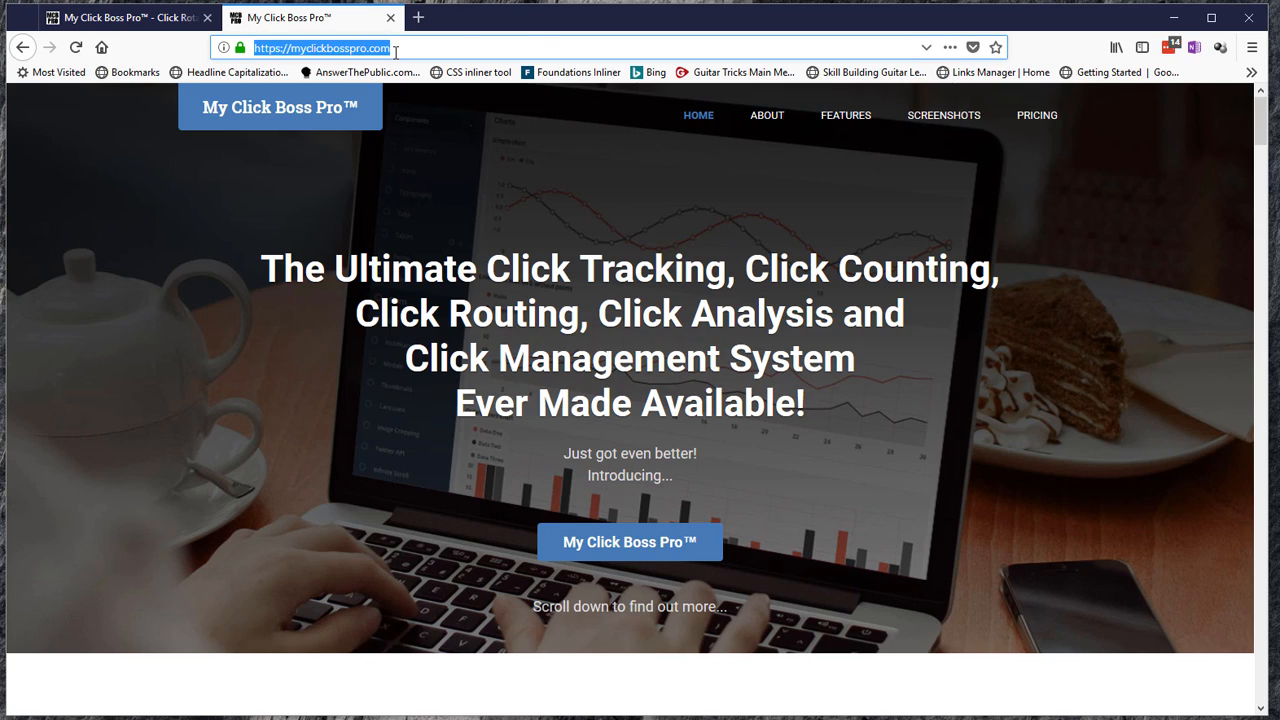
key("ctrl+v")
key("Return")
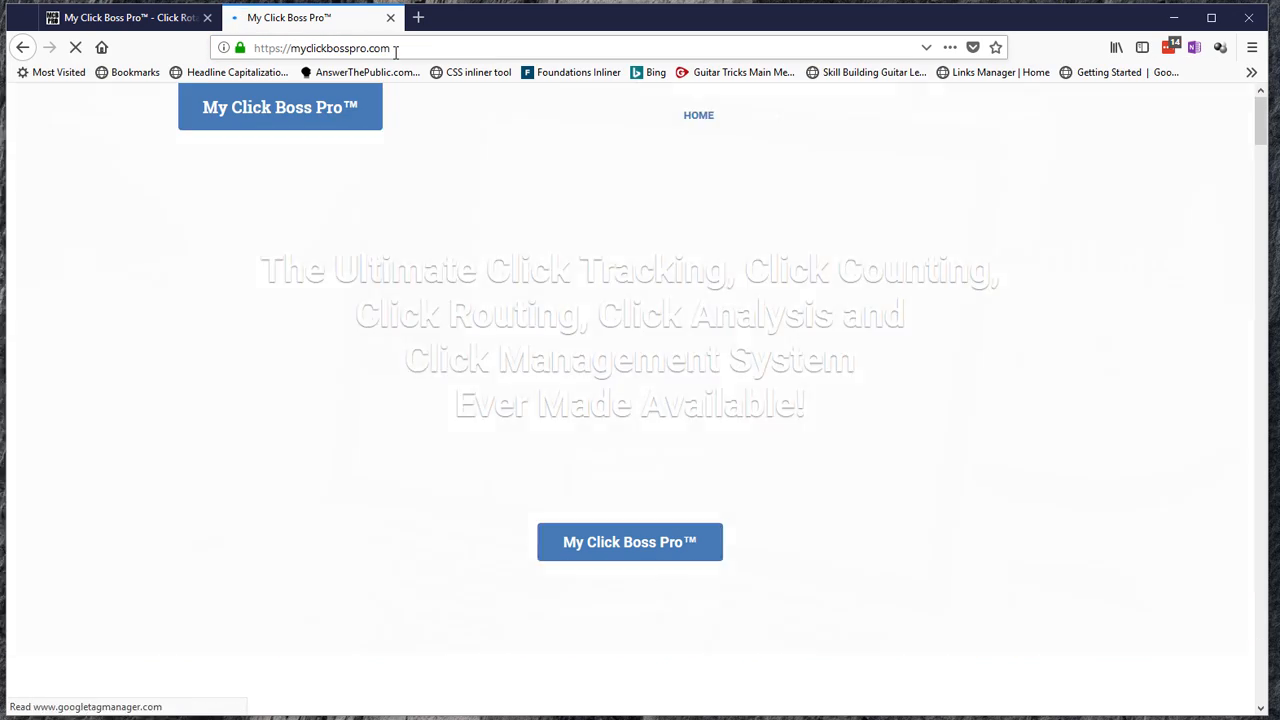